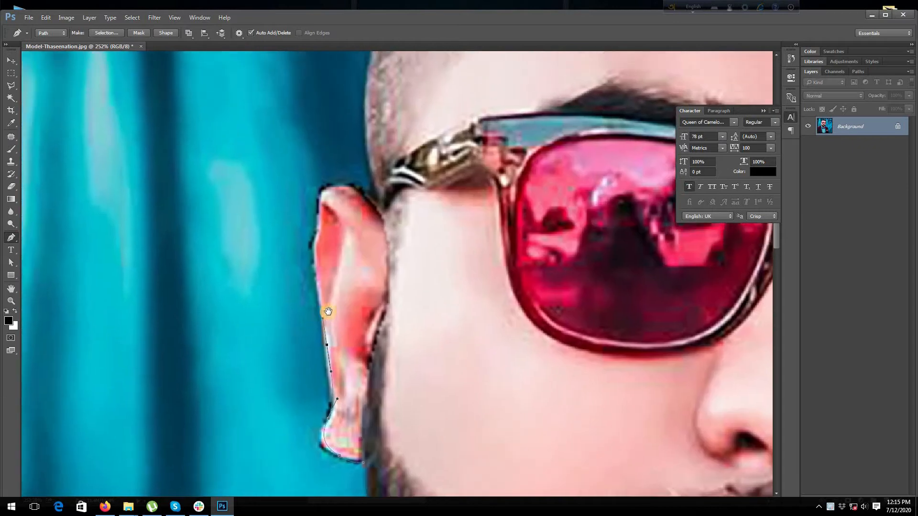
# Step: Continue the pen path up the outer edge of the ear and along the side hairline above it
pyautogui.moveTo(331, 331); pyautogui.dragTo(327, 309)
pyautogui.click(328, 289)
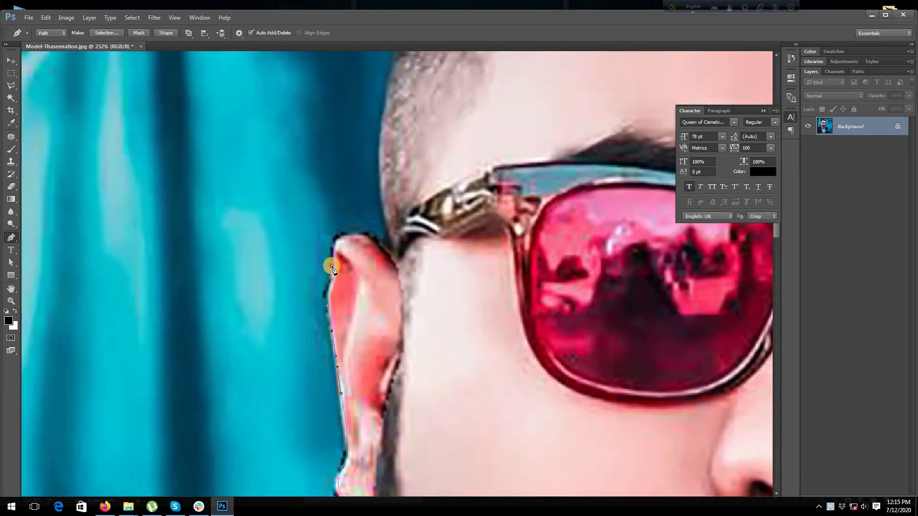
pyautogui.moveTo(332, 247); pyautogui.dragTo(378, 156)
pyautogui.moveTo(352, 342); pyautogui.dragTo(313, 382)
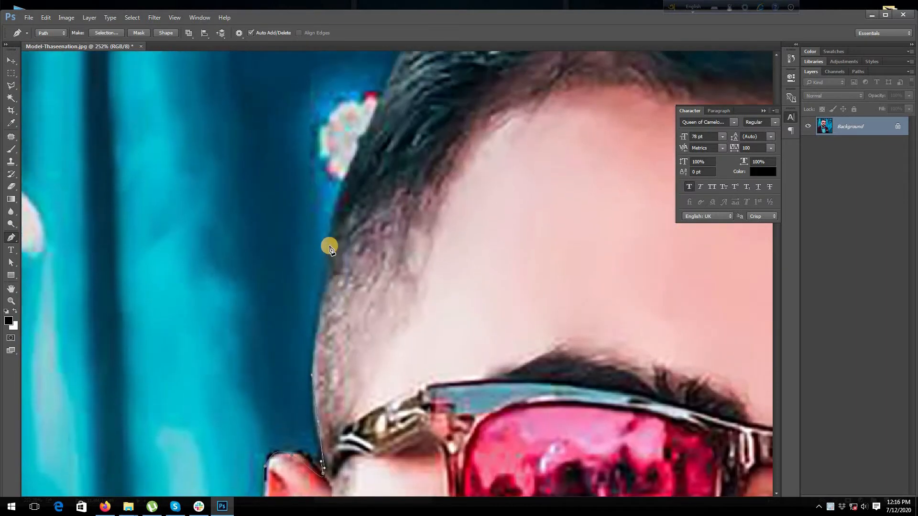
pyautogui.moveTo(329, 244); pyautogui.dragTo(347, 172)
pyautogui.moveTo(355, 322); pyautogui.dragTo(315, 373)
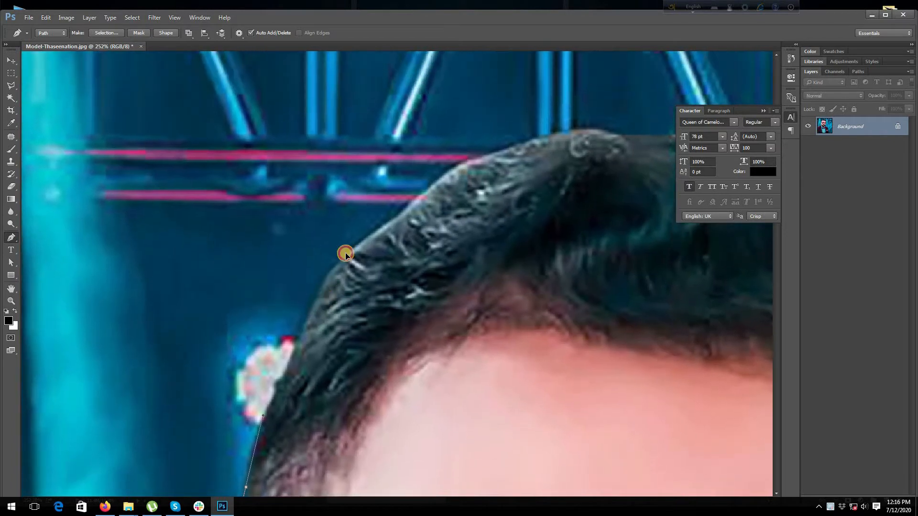
# Step: Extend the pen path with curved segments over the top of the hair
pyautogui.moveTo(345, 254); pyautogui.dragTo(346, 252)
pyautogui.moveTo(386, 226); pyautogui.dragTo(419, 197)
pyautogui.moveTo(496, 175); pyautogui.dragTo(260, 272)
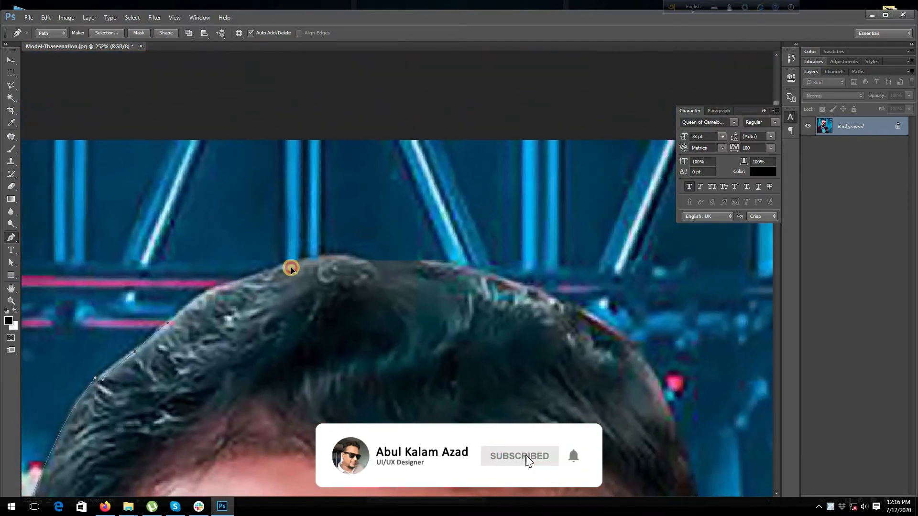
pyautogui.moveTo(340, 259); pyautogui.dragTo(455, 265)
pyautogui.moveTo(510, 287); pyautogui.dragTo(242, 261)
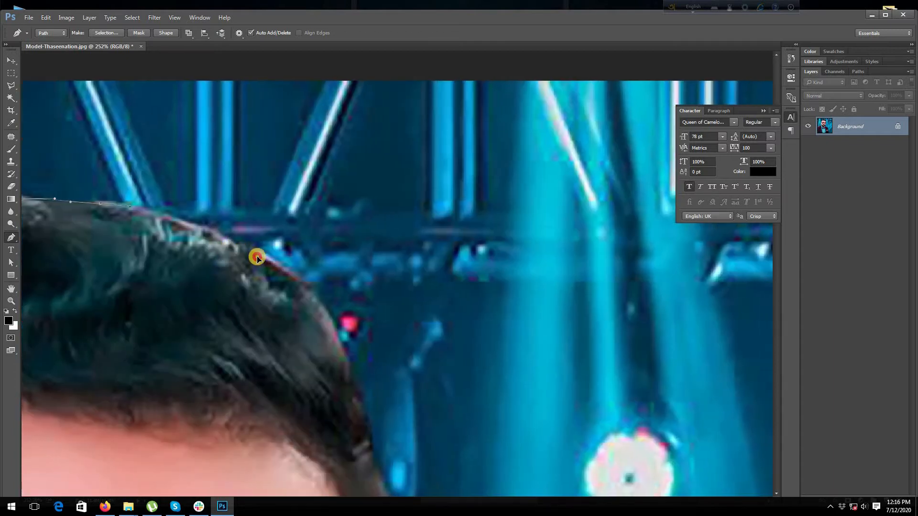
# Step: Trace the pen path down the opposite side of the hair to the temple
pyautogui.moveTo(341, 351); pyautogui.dragTo(343, 352)
pyautogui.moveTo(327, 317); pyautogui.dragTo(336, 332)
pyautogui.moveTo(366, 388); pyautogui.dragTo(257, 220)
pyautogui.moveTo(266, 270); pyautogui.dragTo(282, 300)
pyautogui.moveTo(303, 355); pyautogui.dragTo(247, 210)
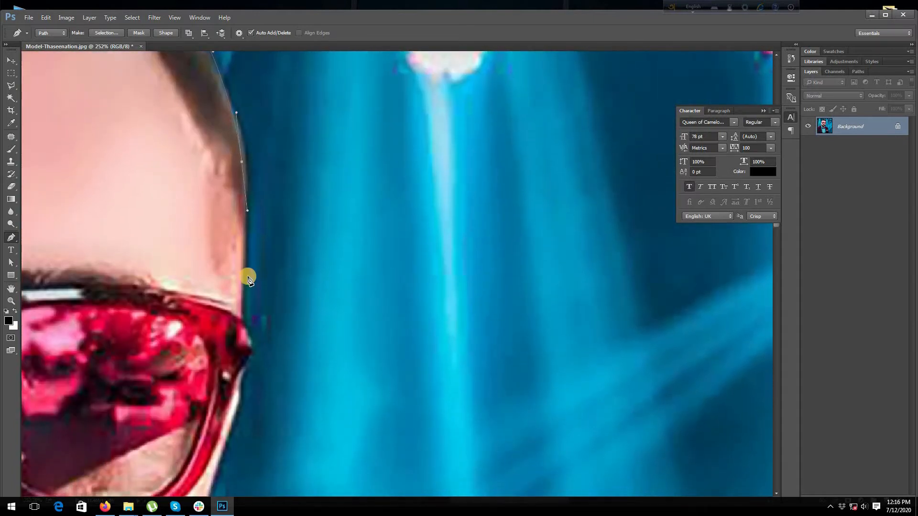
# Step: Carry the pen path around the outer edge of the sunglasses and down the cheek
pyautogui.moveTo(243, 302)
pyautogui.mouseDown()
pyautogui.moveTo(242, 316)
pyautogui.moveTo(243, 243)
pyautogui.moveTo(239, 300)
pyautogui.mouseUp()
pyautogui.moveTo(287, 193); pyautogui.dragTo(336, 67)
pyautogui.moveTo(272, 215); pyautogui.dragTo(305, 83)
pyautogui.moveTo(282, 180); pyautogui.dragTo(279, 223)
pyautogui.moveTo(243, 343); pyautogui.dragTo(328, 210)
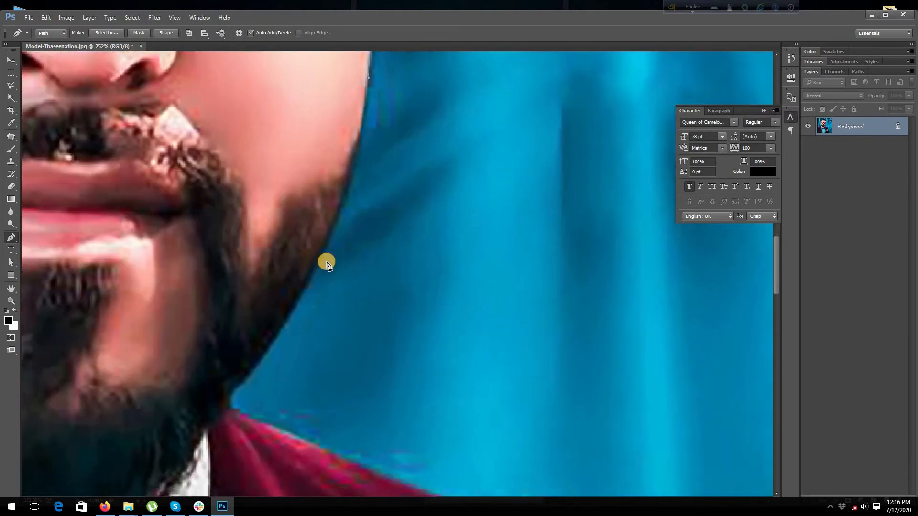
# Step: Trace the pen path along the bearded jaw and around the underside of the chin
pyautogui.moveTo(303, 292); pyautogui.dragTo(300, 297)
pyautogui.moveTo(263, 358); pyautogui.dragTo(409, 186)
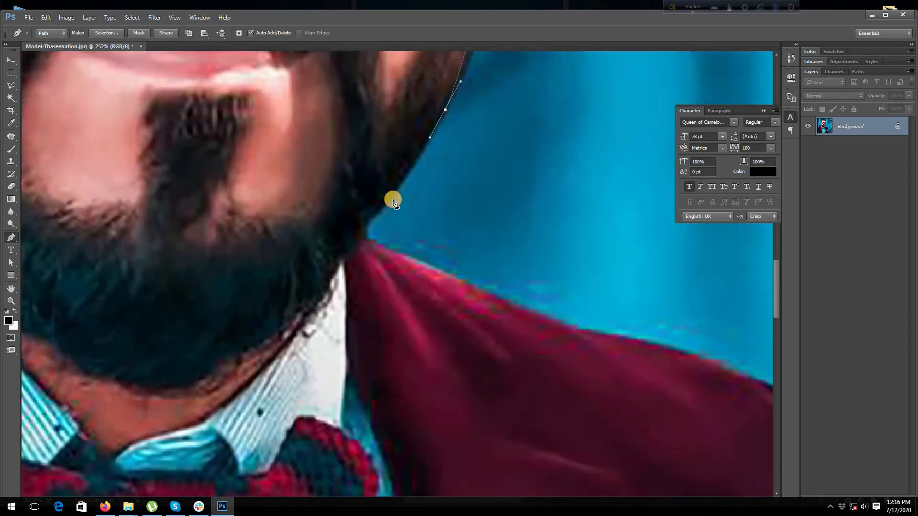
pyautogui.moveTo(366, 238); pyautogui.dragTo(242, 361)
pyautogui.moveTo(387, 343); pyautogui.dragTo(585, 314)
pyautogui.moveTo(350, 342); pyautogui.dragTo(307, 325)
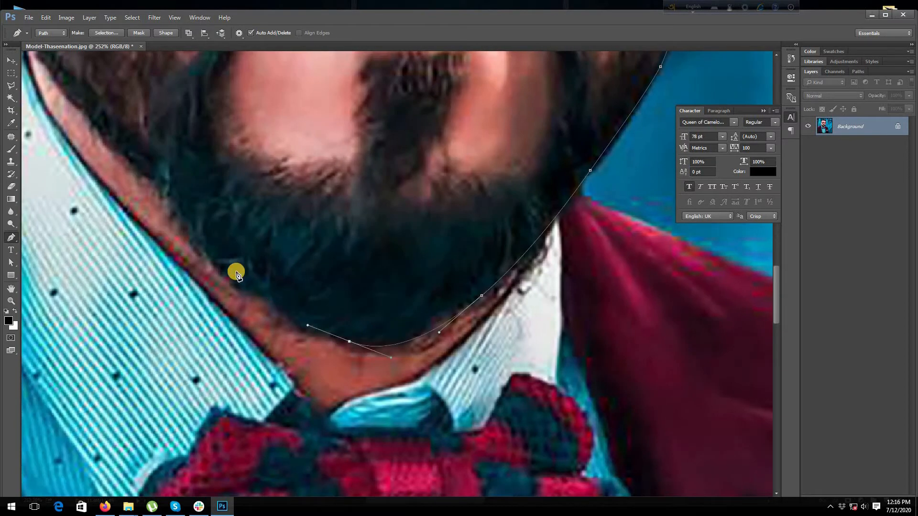
# Step: Trace the remaining beard edge up to the earlobe and close the path around the head
pyautogui.moveTo(227, 270); pyautogui.dragTo(183, 232)
pyautogui.moveTo(158, 187); pyautogui.dragTo(128, 167)
pyautogui.moveTo(109, 128); pyautogui.dragTo(243, 271)
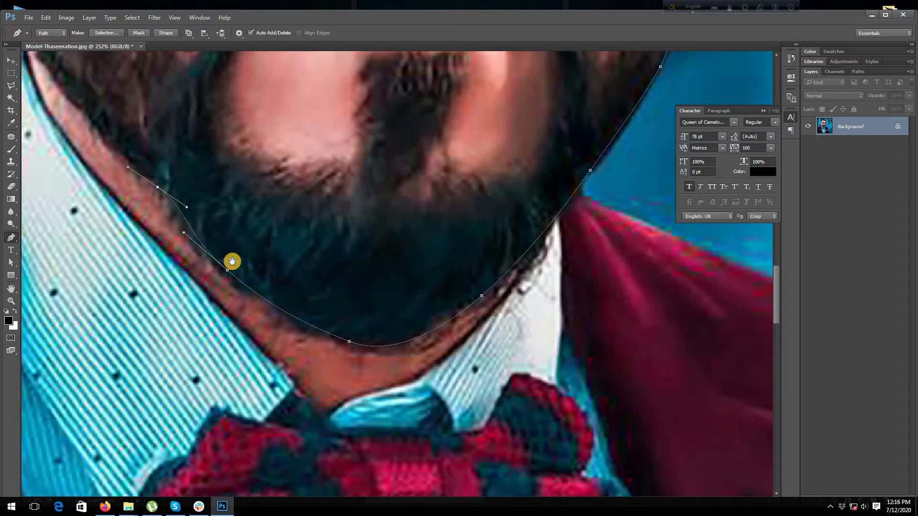
pyautogui.moveTo(203, 235); pyautogui.dragTo(174, 195)
pyautogui.moveTo(152, 157); pyautogui.dragTo(193, 348)
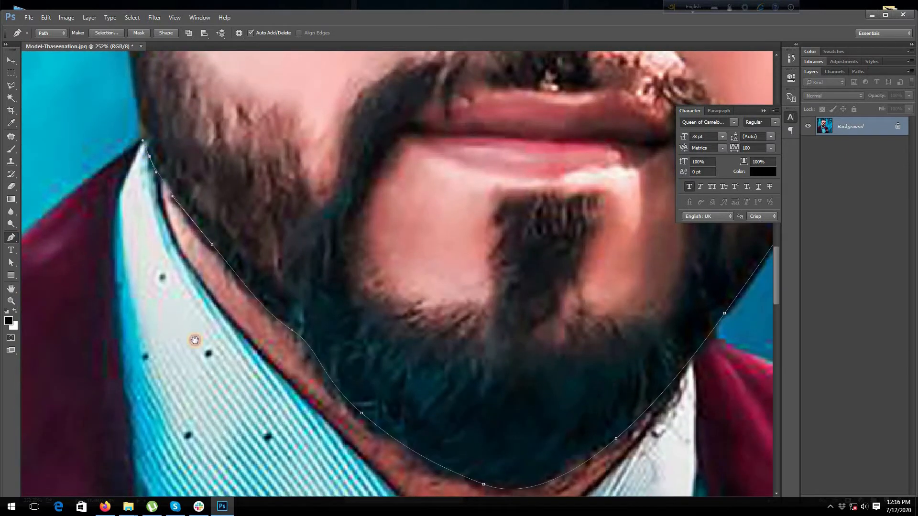
pyautogui.moveTo(184, 264); pyautogui.dragTo(183, 245)
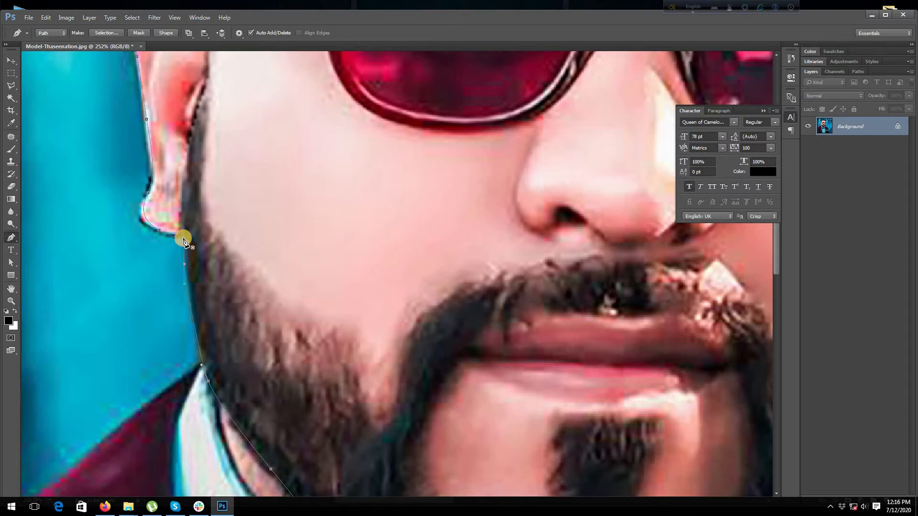
pyautogui.click(184, 239)
# Step: Convert the closed head path into a selection
pyautogui.scroll(-6, 447, 280)
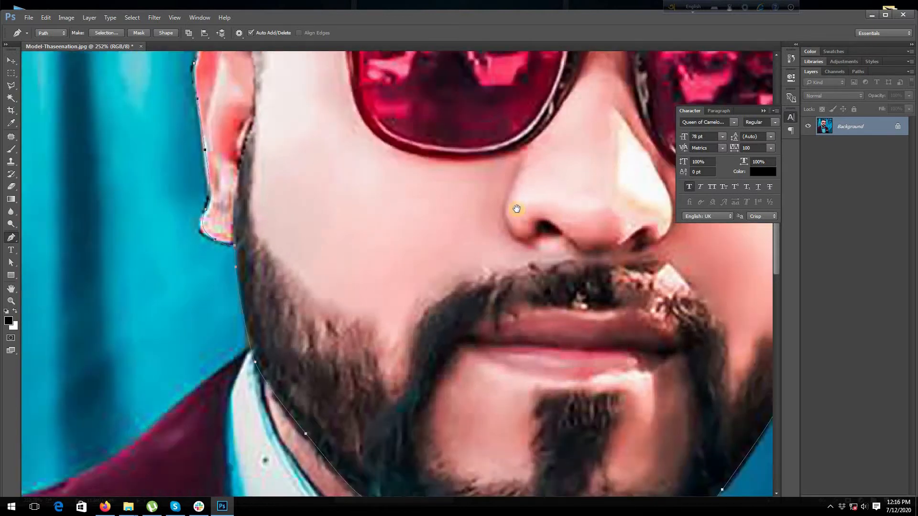
pyautogui.moveTo(438, 196); pyautogui.dragTo(331, 249)
pyautogui.rightClick(334, 252)
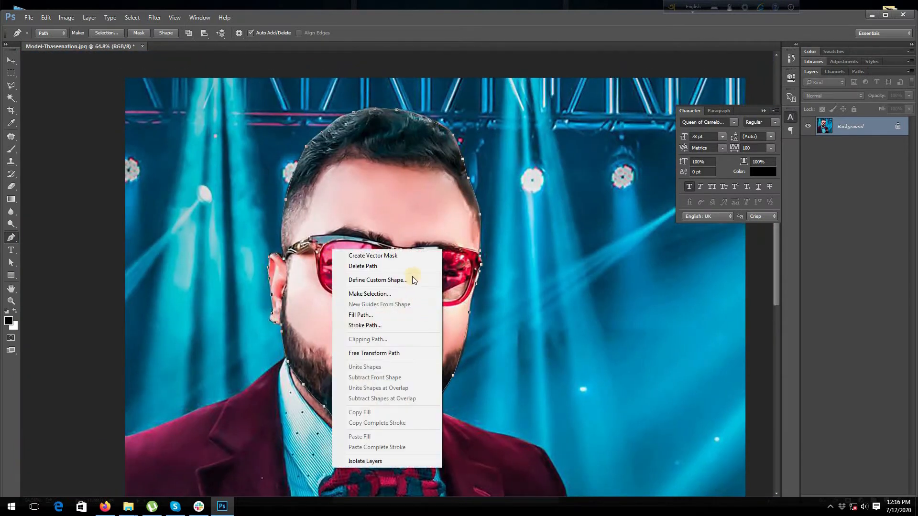
pyautogui.click(404, 294)
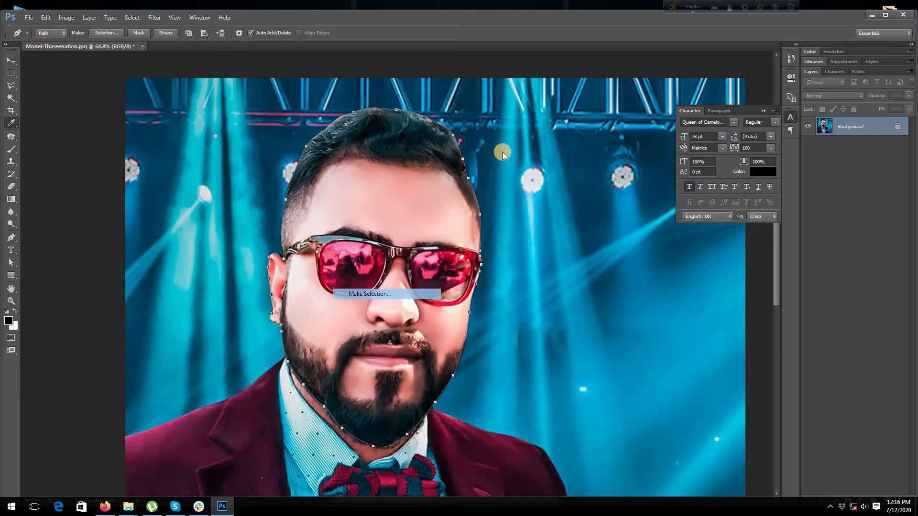
pyautogui.click(510, 150)
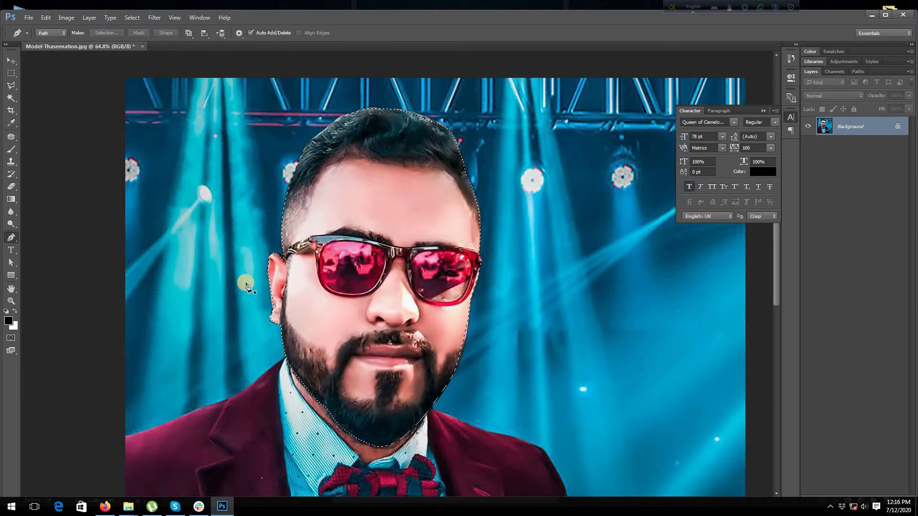
# Step: Apply a Threshold adjustment with a level of 110 to the selected head
pyautogui.click(65, 17)
pyautogui.moveTo(72, 42)
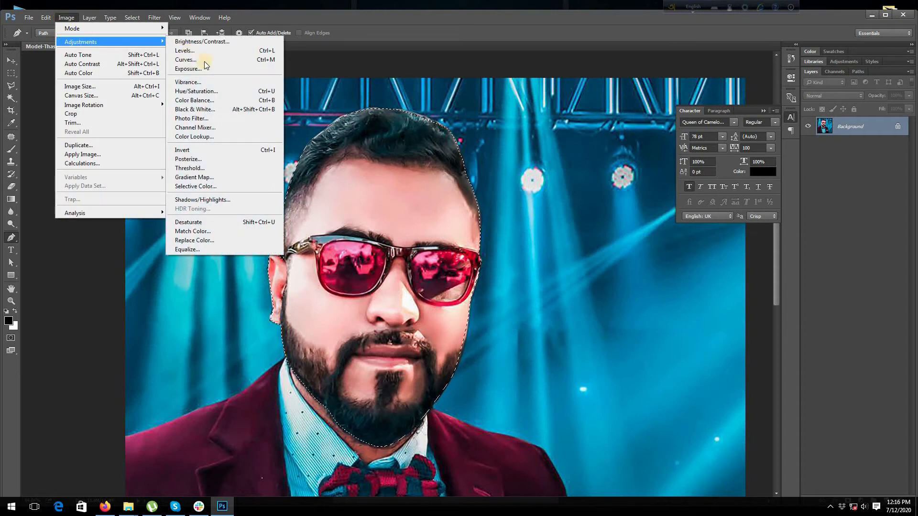
pyautogui.click(205, 169)
pyautogui.moveTo(532, 117); pyautogui.dragTo(647, 140)
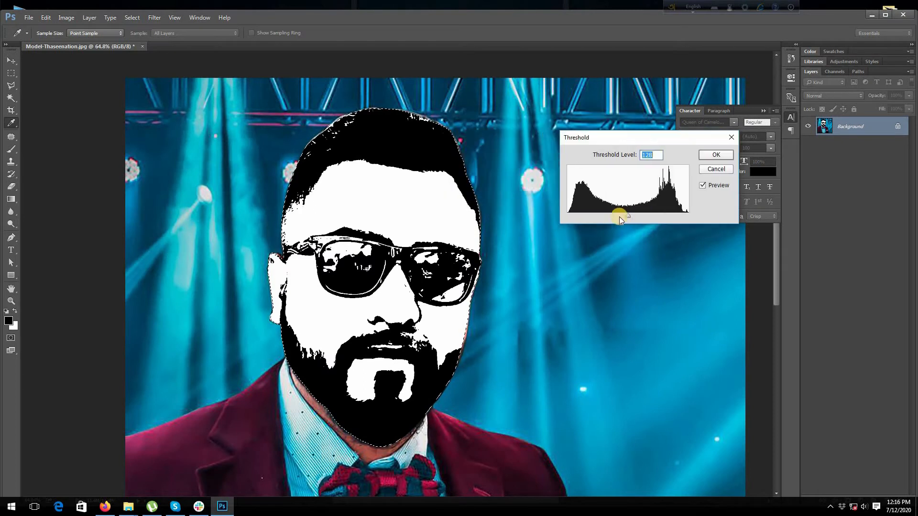
pyautogui.moveTo(628, 216); pyautogui.dragTo(636, 216)
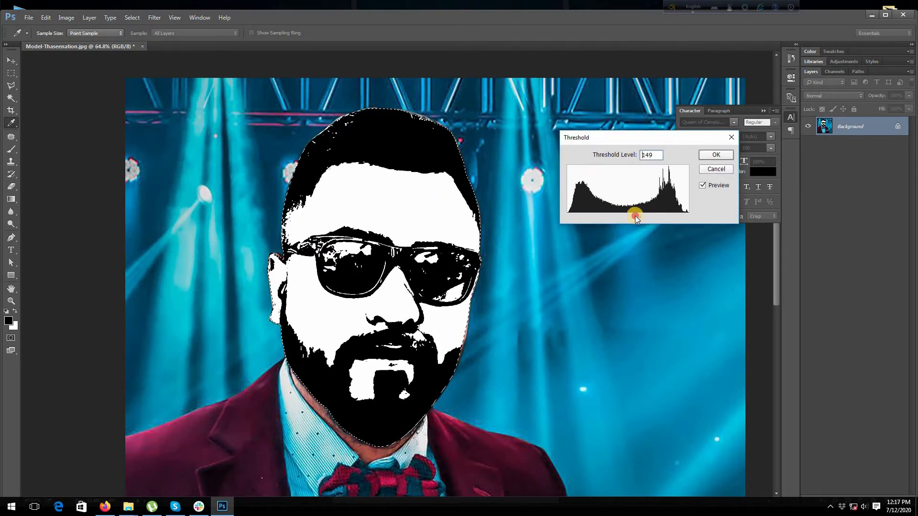
pyautogui.moveTo(635, 216); pyautogui.dragTo(612, 219)
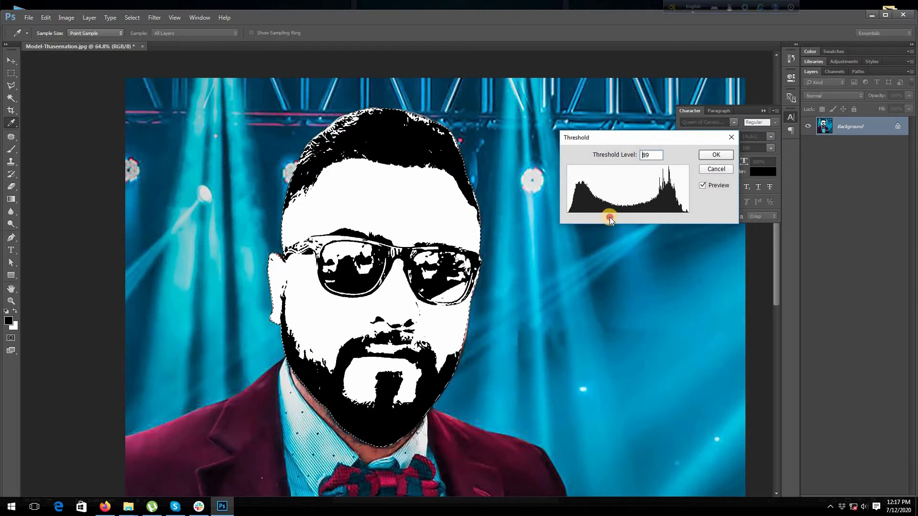
pyautogui.moveTo(610, 217)
pyautogui.mouseDown()
pyautogui.moveTo(636, 216)
pyautogui.moveTo(619, 214)
pyautogui.mouseUp()
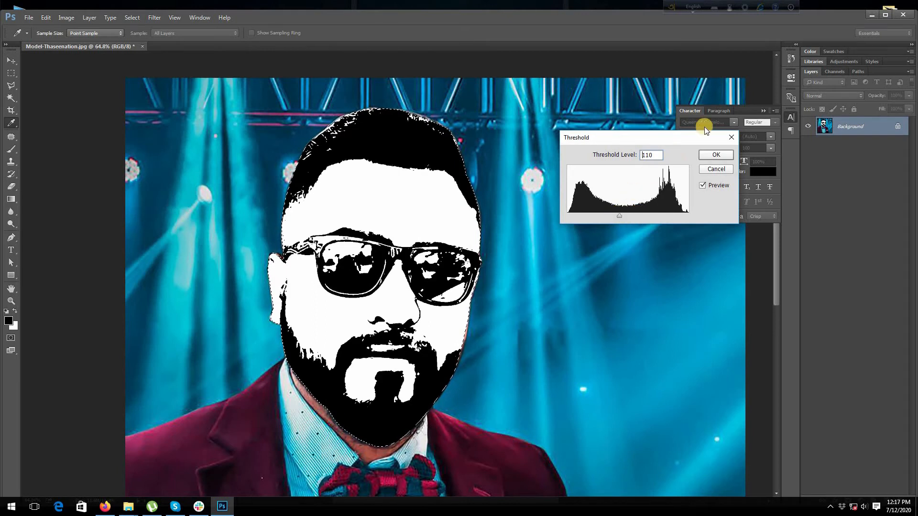
pyautogui.click(715, 155)
pyautogui.press('p')
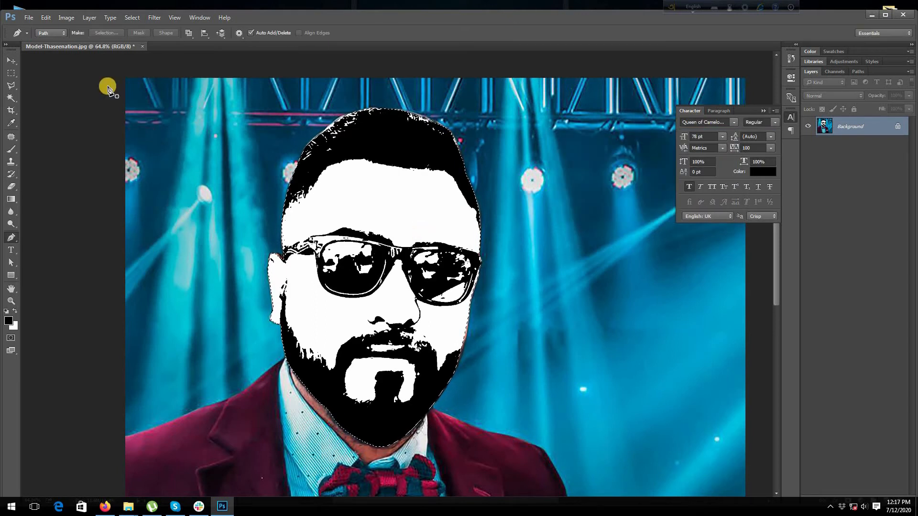
# Step: Select the black areas of the head using Color Range with Sampled Colors
pyautogui.click(132, 18)
pyautogui.click(143, 110)
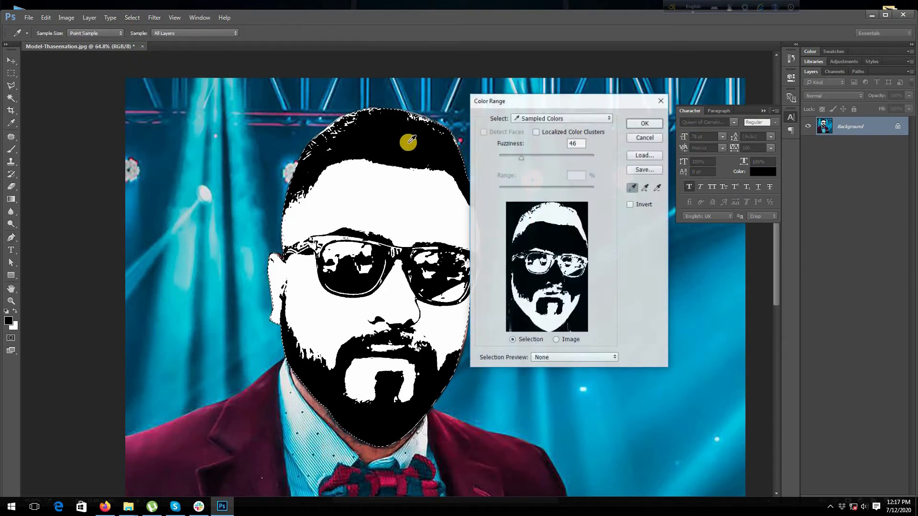
pyautogui.click(645, 124)
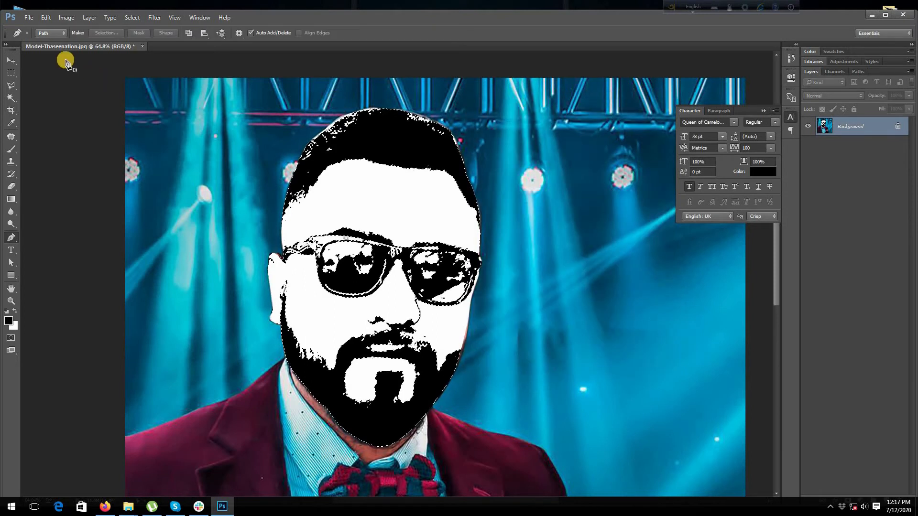
# Step: Create a new transparent document 1920 by 1080 pixels with a resolution of 72 pixels per inch
pyautogui.click(26, 19)
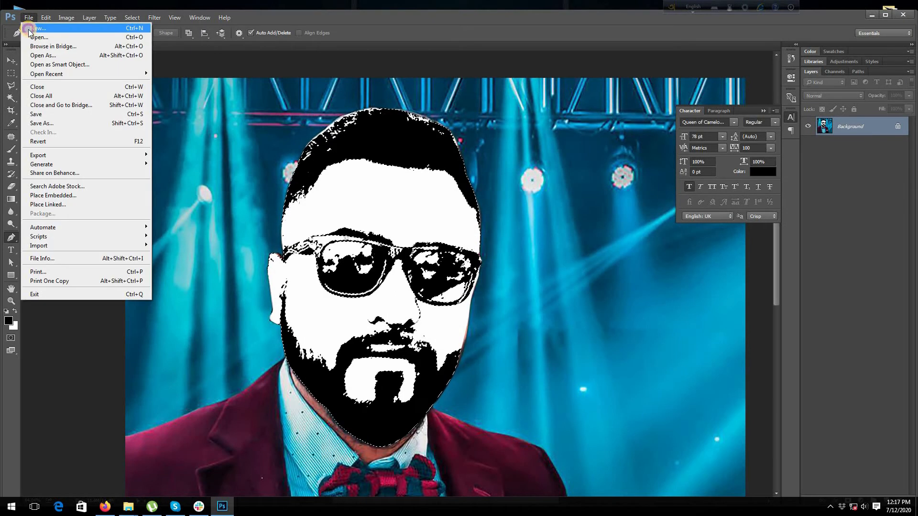
pyautogui.click(39, 28)
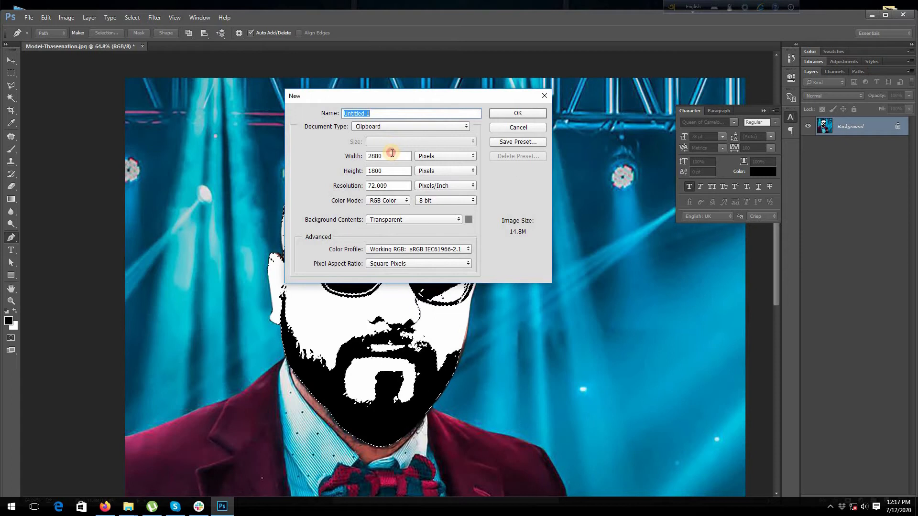
pyautogui.click(392, 152)
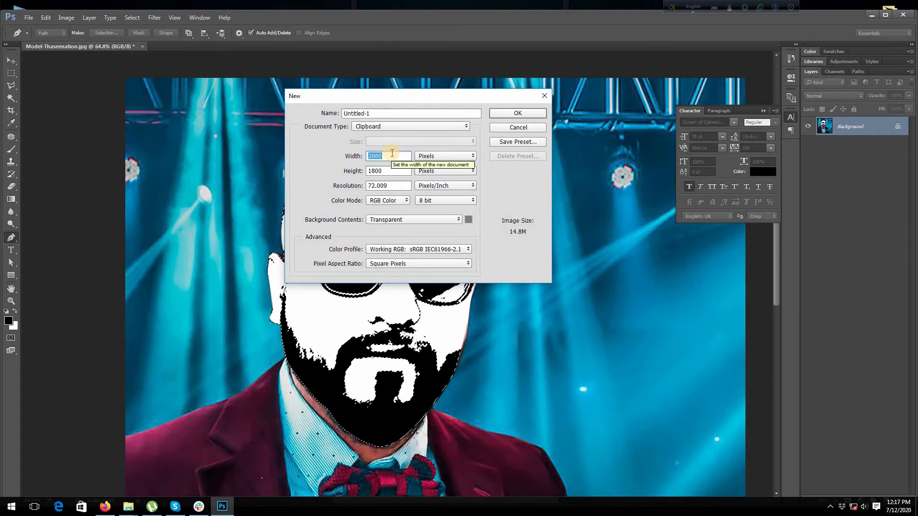
pyautogui.write('19')
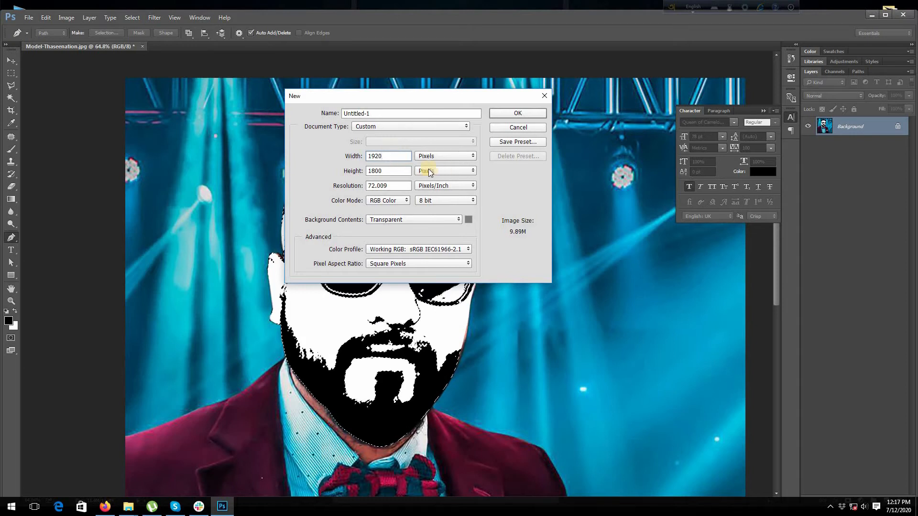
pyautogui.press('Tab')
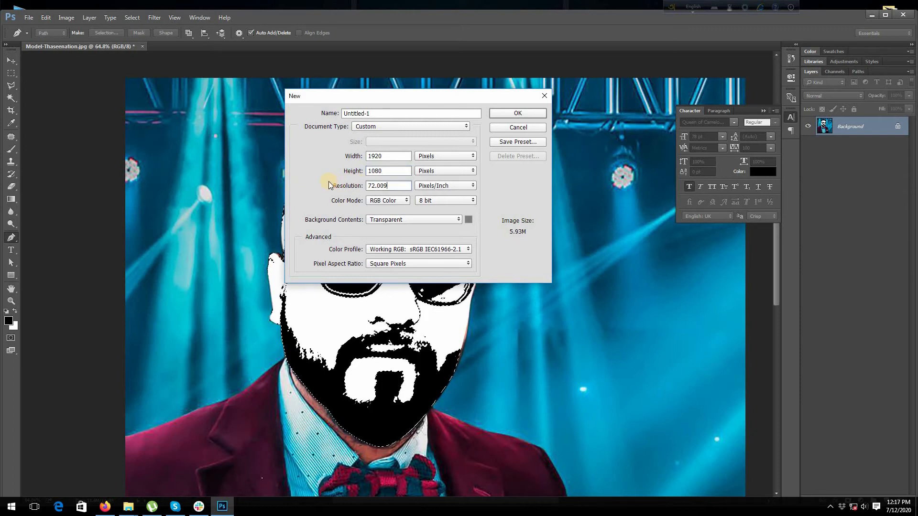
pyautogui.write('72')
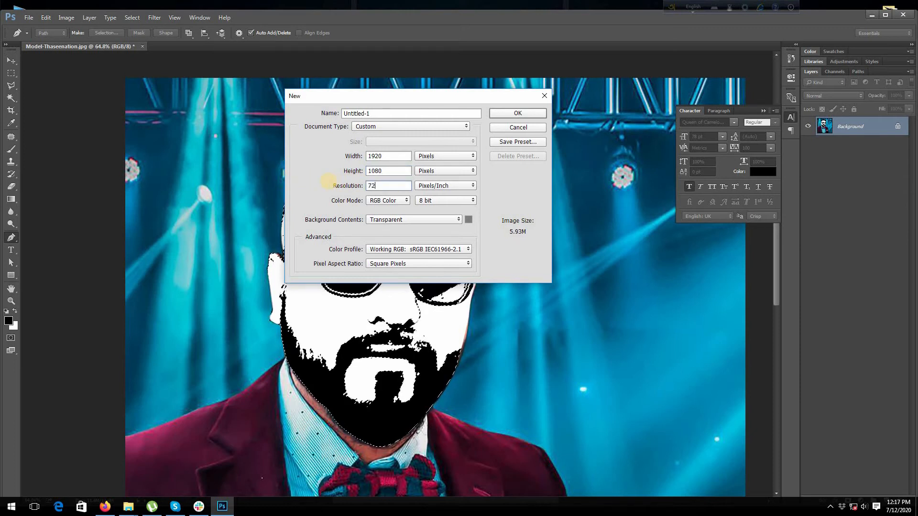
pyautogui.click(509, 113)
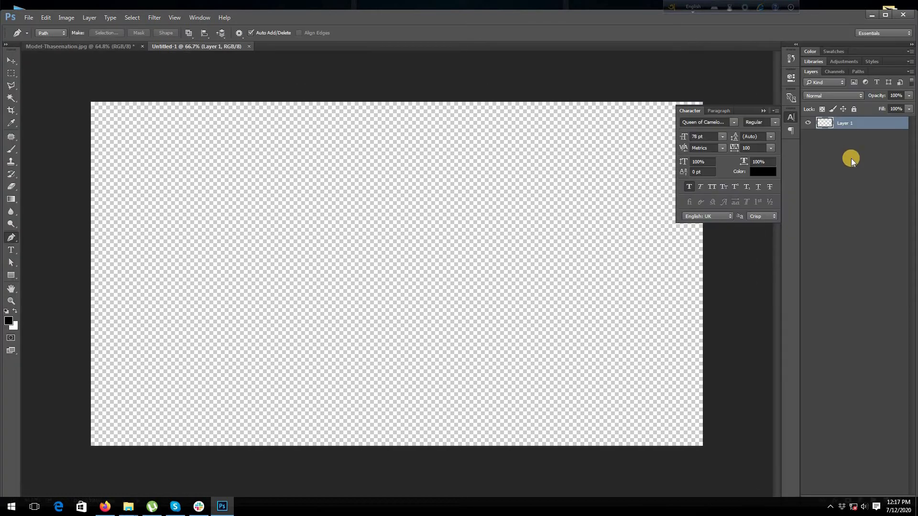
# Step: Add a gradient fill layer using the Foreground to Transparent gradient with Radial style and Reverse enabled
pyautogui.press('f')
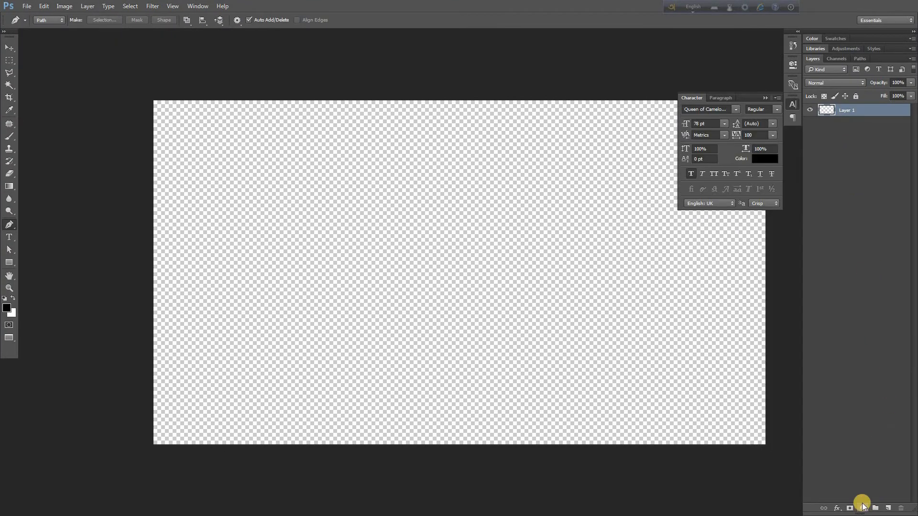
pyautogui.click(864, 507)
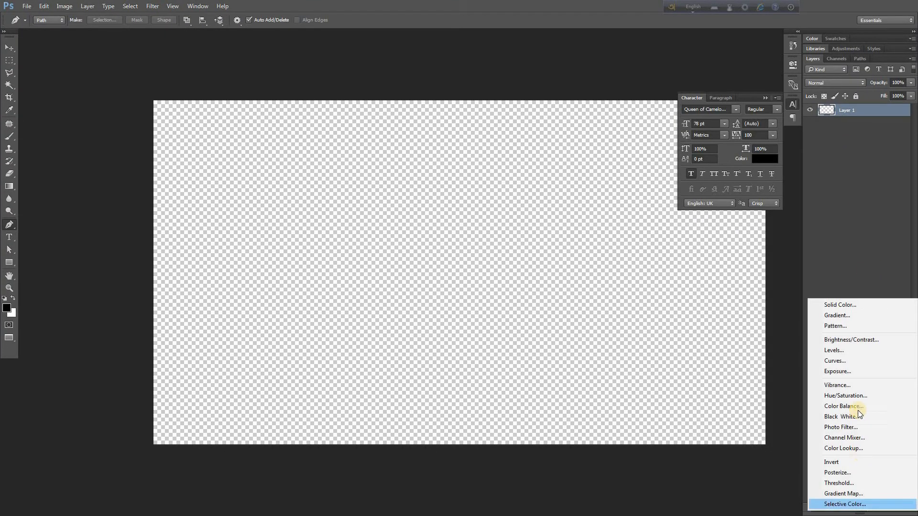
pyautogui.click(851, 320)
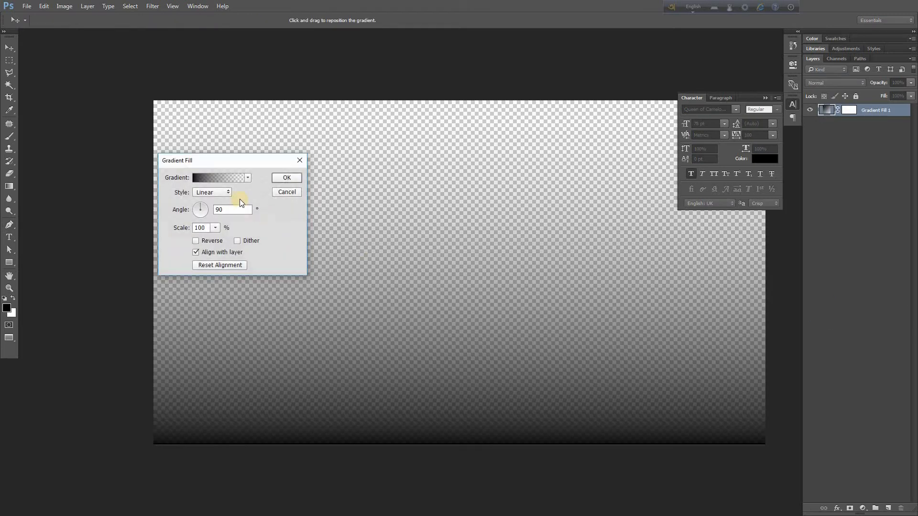
pyautogui.moveTo(225, 161); pyautogui.dragTo(294, 171)
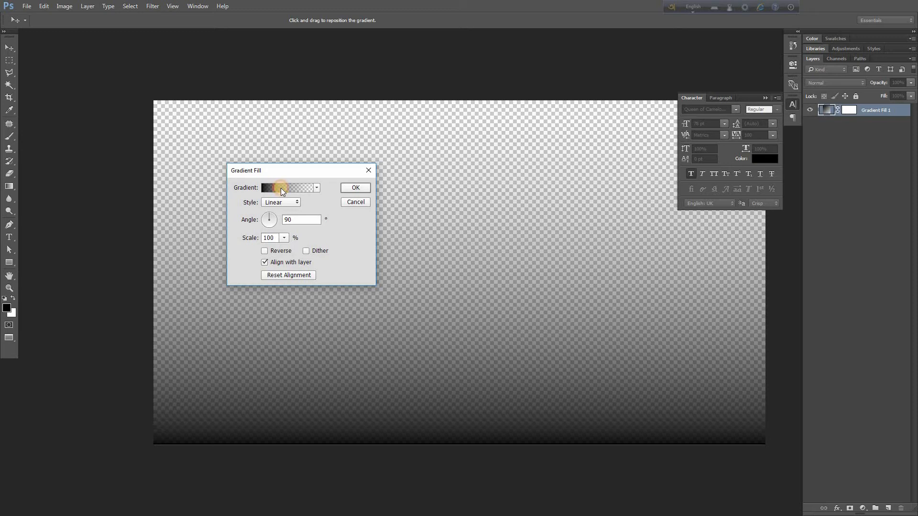
pyautogui.click(281, 189)
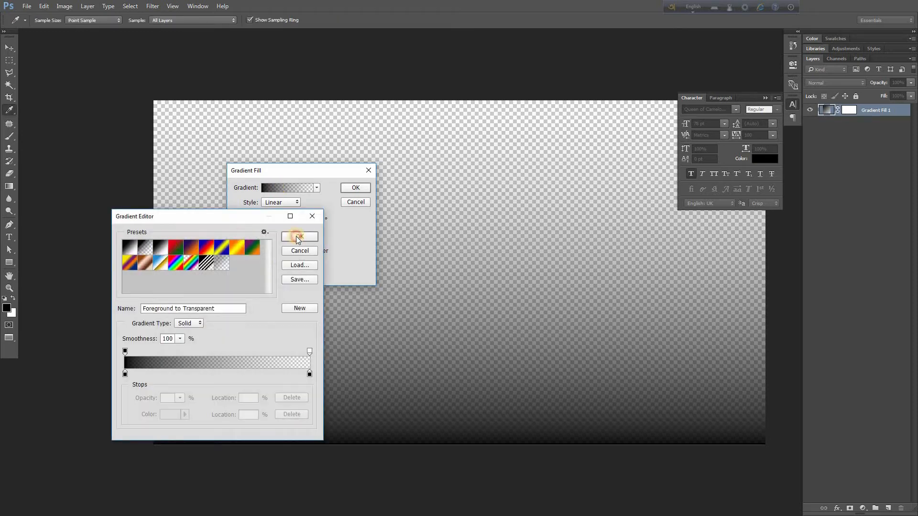
pyautogui.click(297, 237)
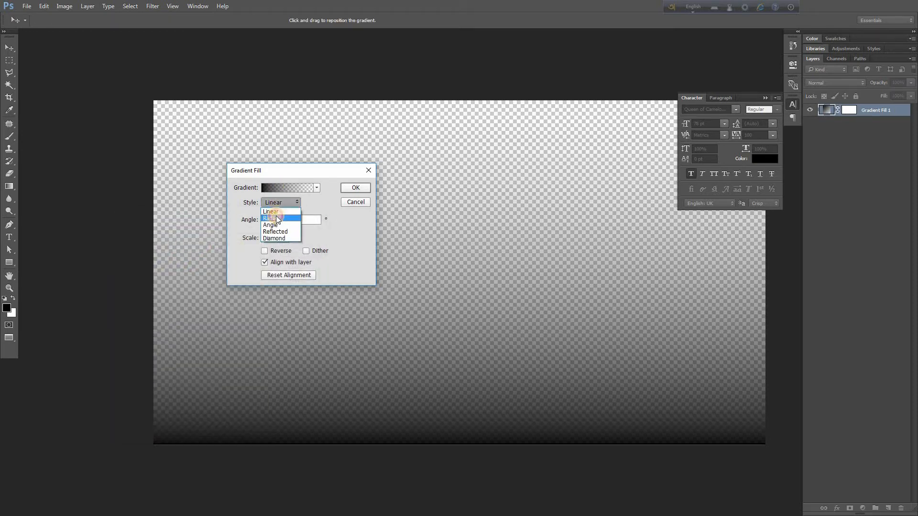
pyautogui.click(277, 218)
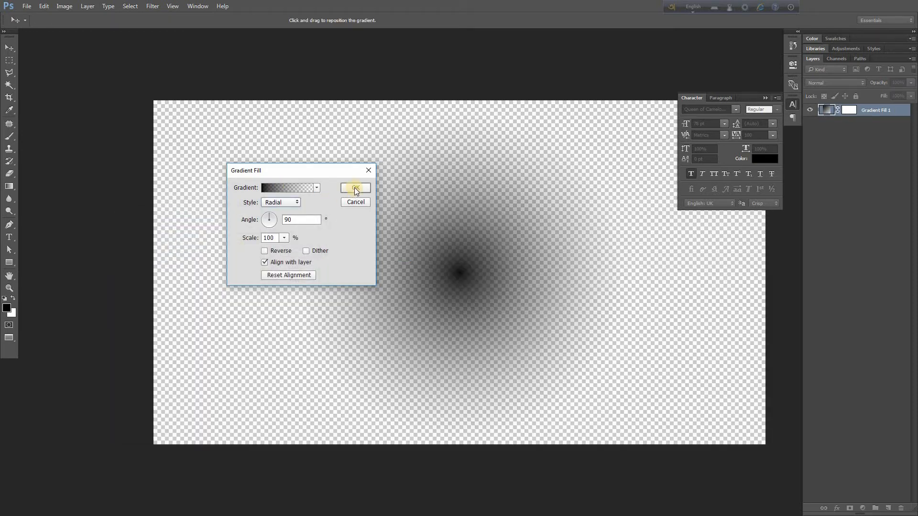
pyautogui.click(267, 252)
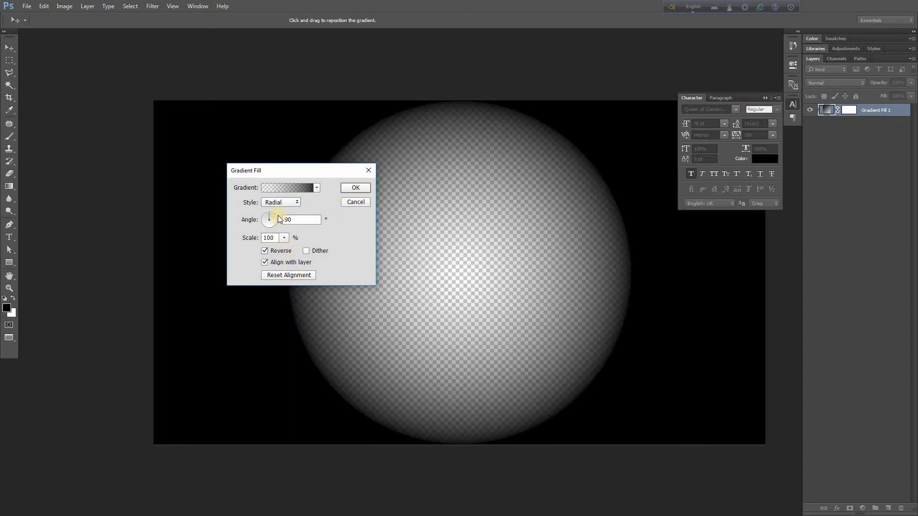
pyautogui.click(352, 190)
pyautogui.click(349, 189)
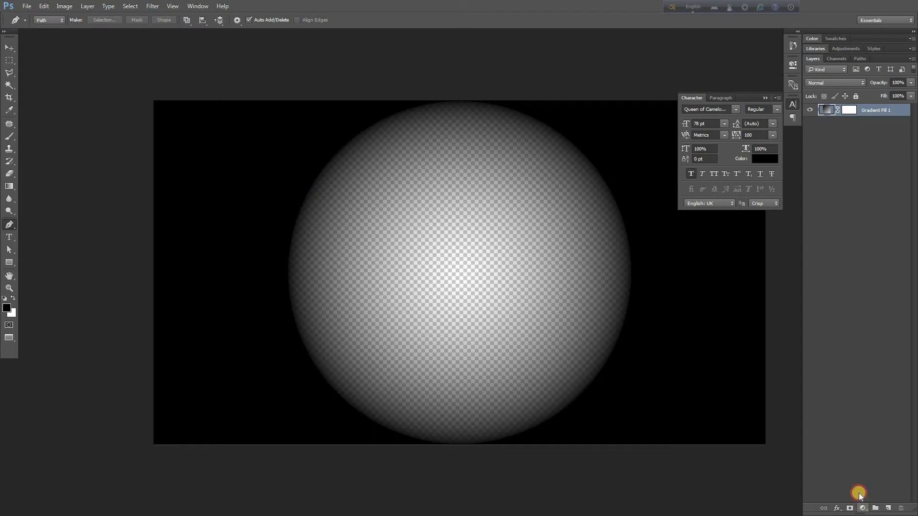
# Step: Add a solid color fill layer in white (ffffff) and place it beneath the gradient fill layer
pyautogui.click(862, 509)
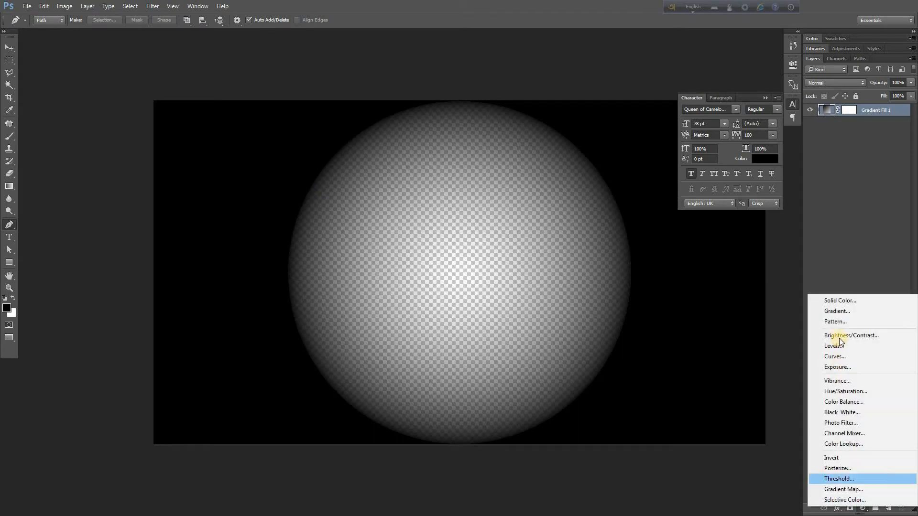
pyautogui.click(857, 298)
pyautogui.click(581, 259)
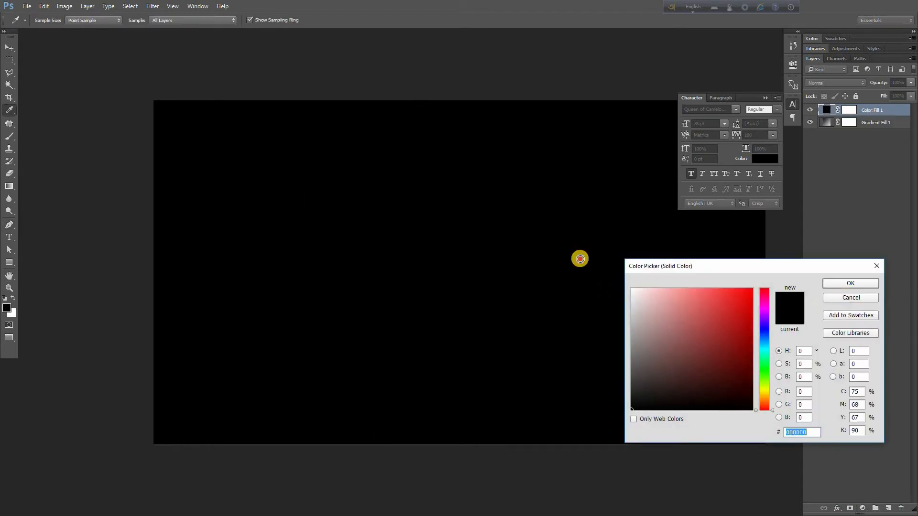
pyautogui.write('ffffff')
pyautogui.press('Return')
pyautogui.moveTo(895, 109); pyautogui.dragTo(900, 125)
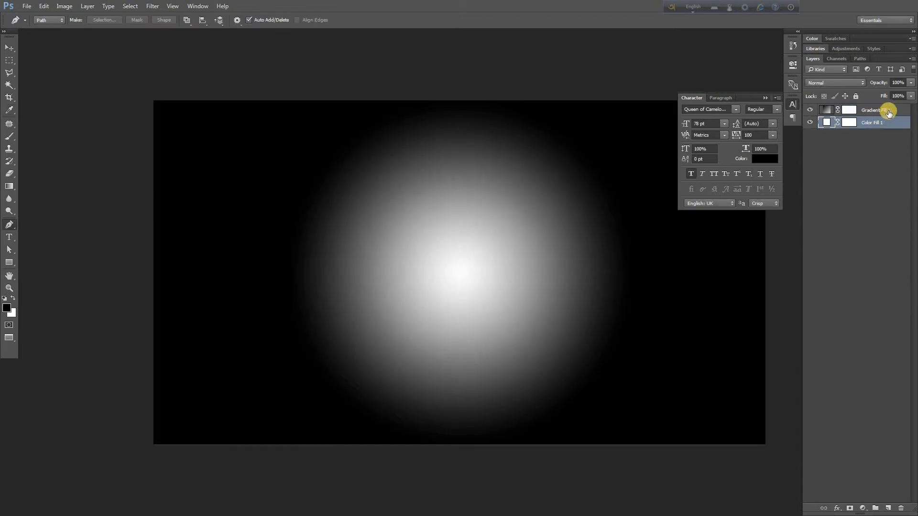
# Step: Reopen the gradient fill layer's settings and change the angle to about -10.3° to widen the radial glow
pyautogui.click(830, 110)
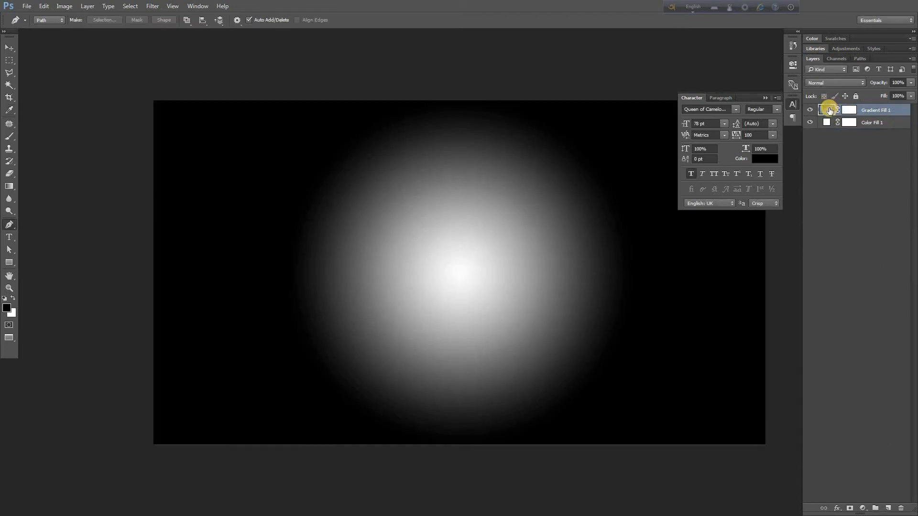
pyautogui.doubleClick(830, 110)
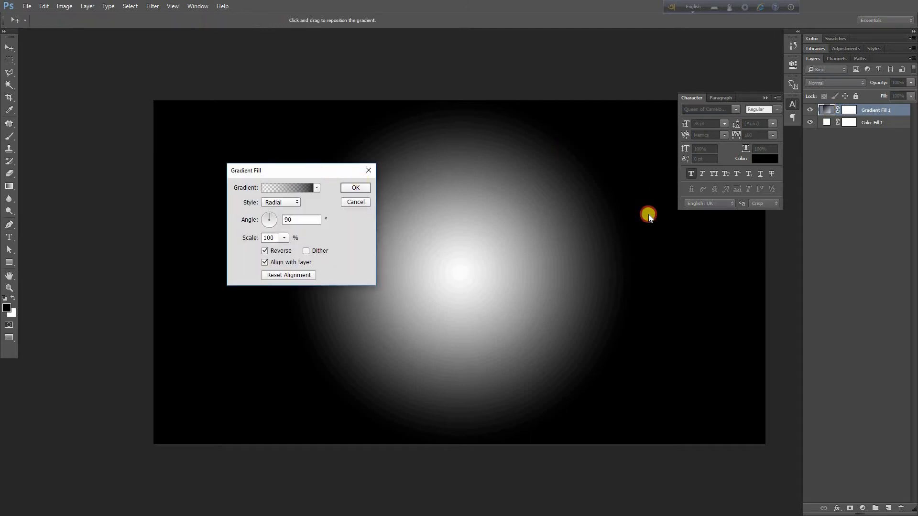
pyautogui.moveTo(648, 214); pyautogui.dragTo(649, 214)
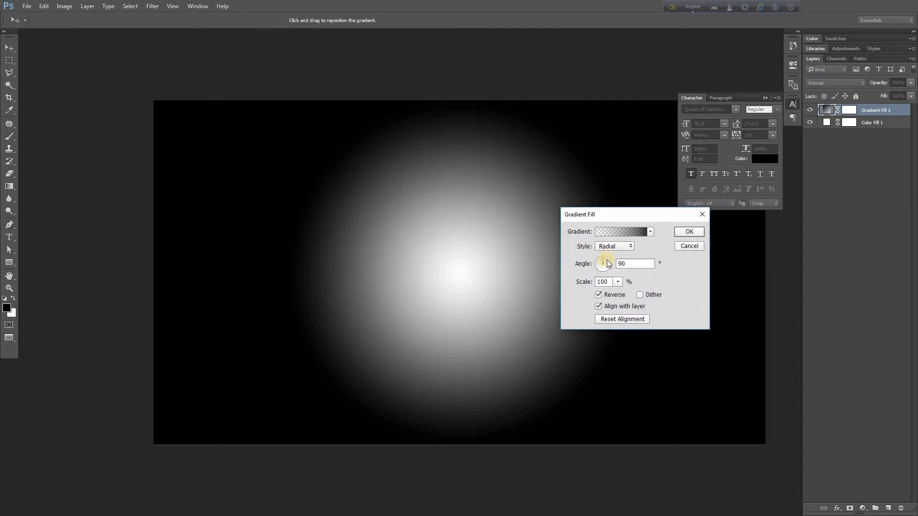
pyautogui.moveTo(608, 263); pyautogui.dragTo(606, 263)
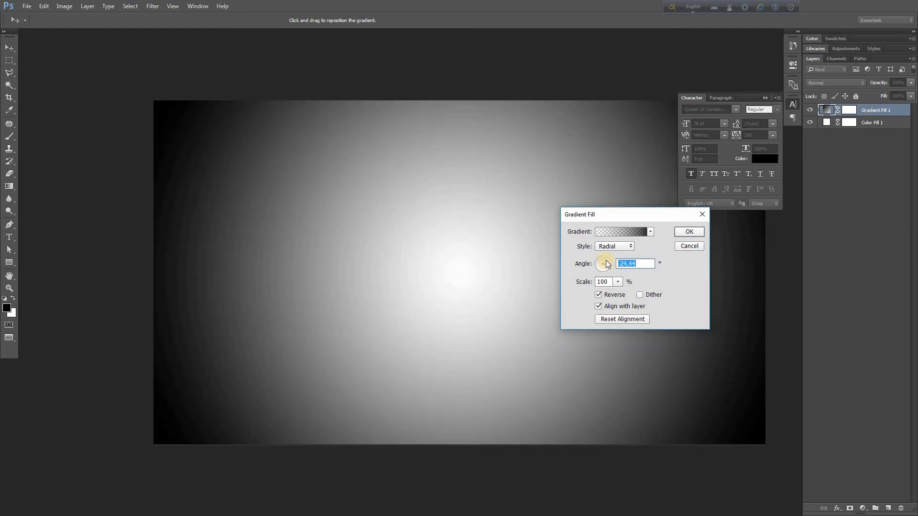
pyautogui.click(608, 265)
# Step: Edit the fill's gradient by deleting the color stop at the transparent end and shifting the remaining black color stop slightly inward
pyautogui.click(617, 233)
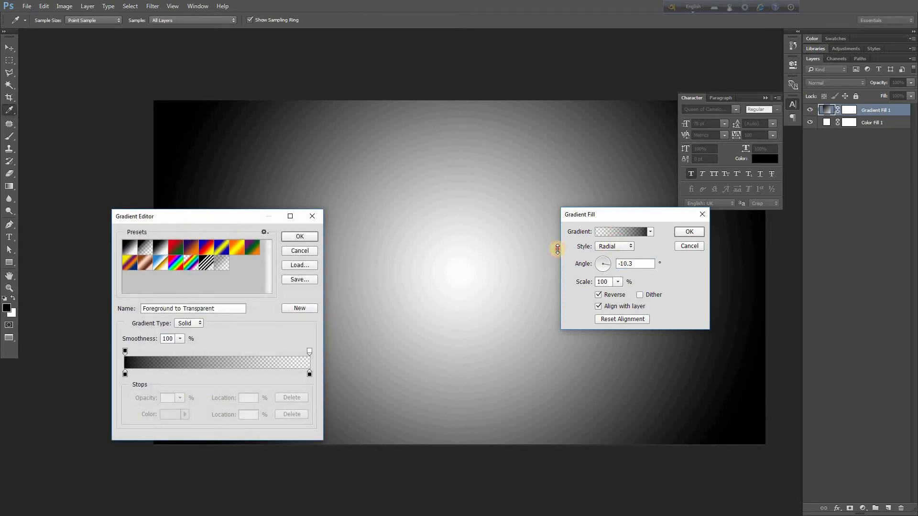
pyautogui.moveTo(525, 242); pyautogui.dragTo(671, 224)
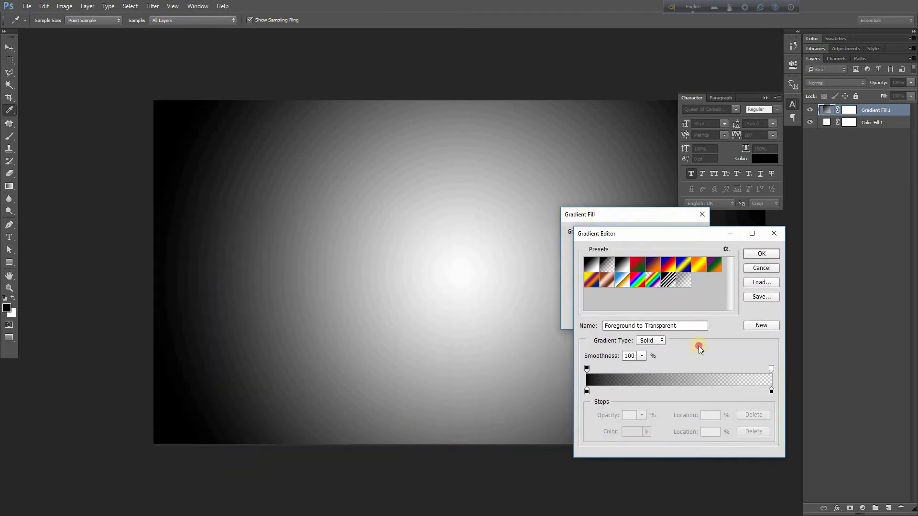
pyautogui.moveTo(762, 381); pyautogui.dragTo(718, 379)
pyautogui.press('Delete')
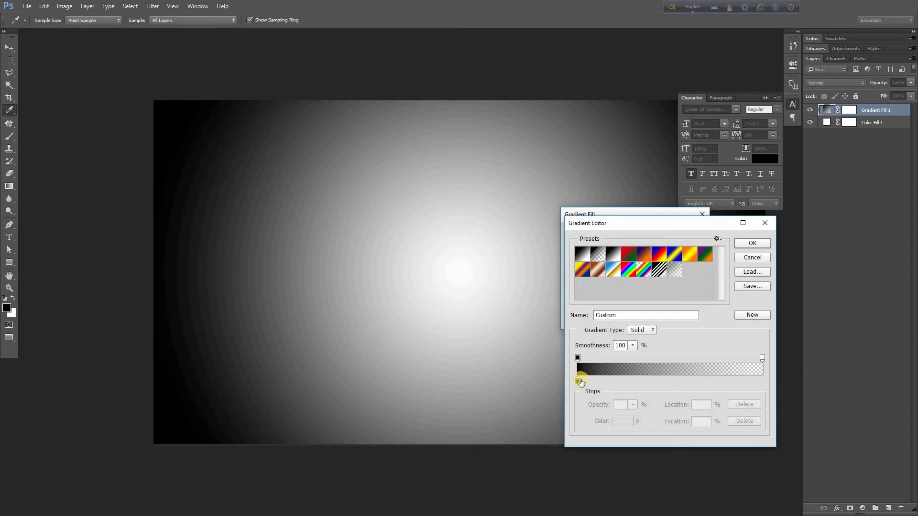
pyautogui.moveTo(577, 380)
pyautogui.mouseDown()
pyautogui.moveTo(604, 381)
pyautogui.moveTo(595, 378)
pyautogui.mouseUp()
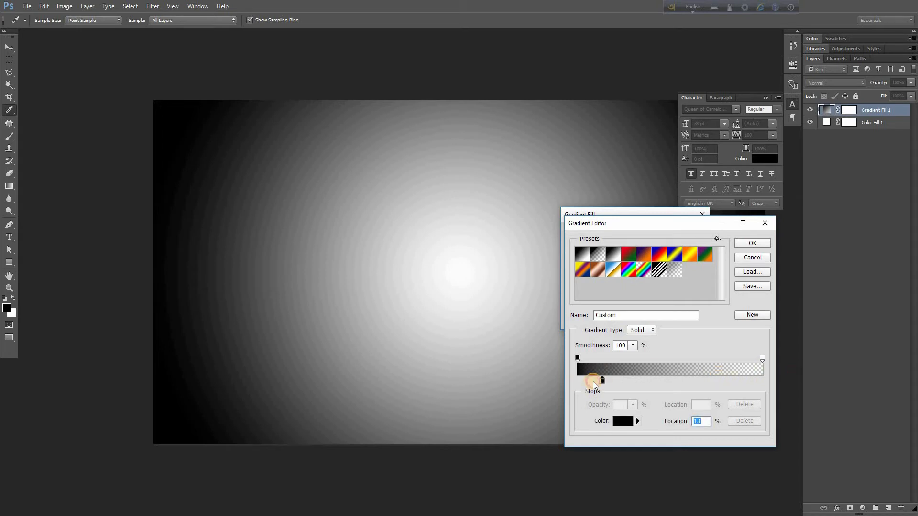
pyautogui.press('Return')
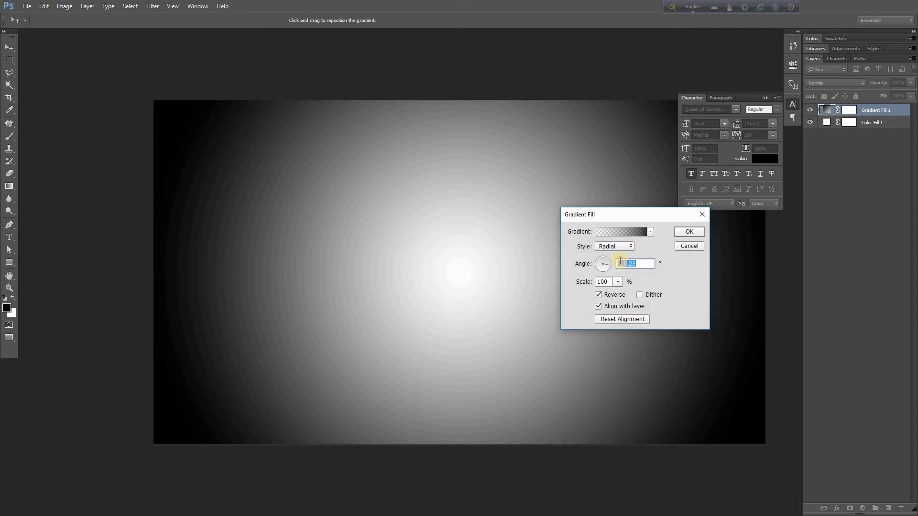
# Step: Set the gradient fill's angle to about -26.57° and apply the settings
pyautogui.moveTo(610, 267); pyautogui.dragTo(607, 266)
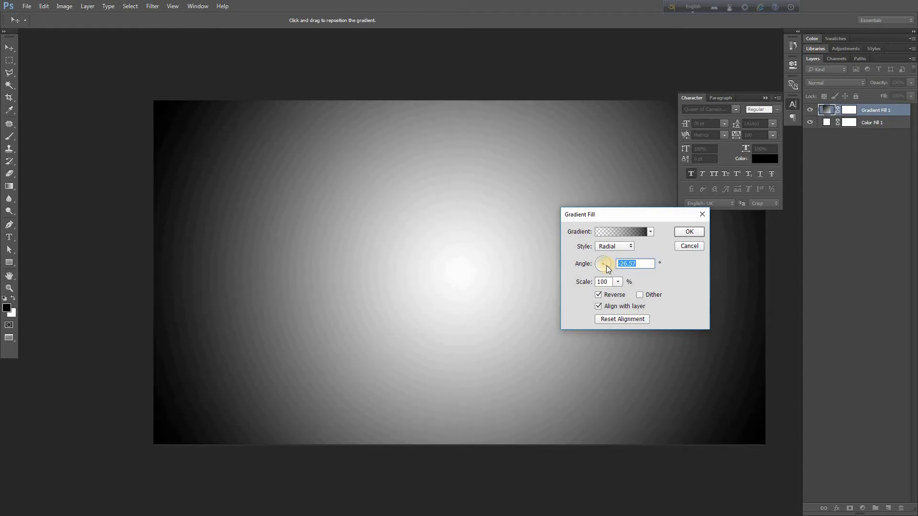
pyautogui.click(689, 232)
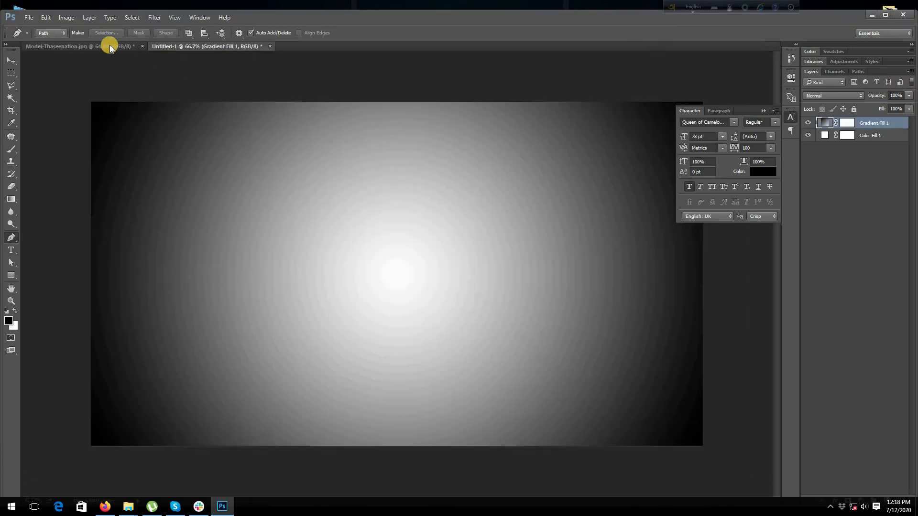
# Step: Float the Model-Thaseenation.jpg document in its own window and move it aside to uncover the gradient document
pyautogui.click(108, 46)
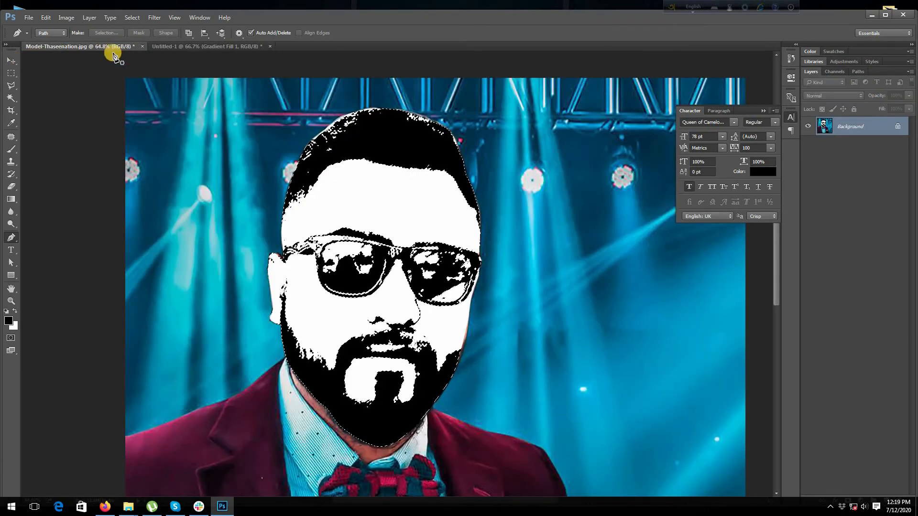
pyautogui.moveTo(96, 46); pyautogui.dragTo(78, 192)
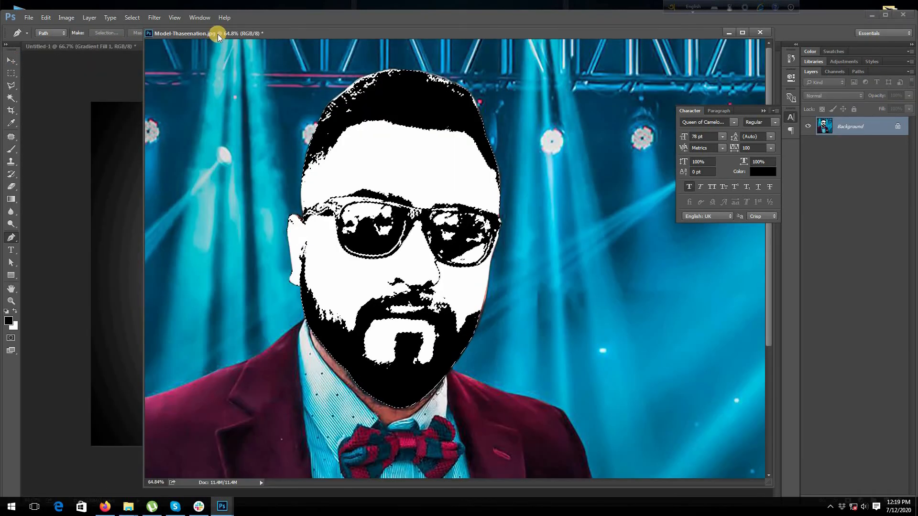
pyautogui.moveTo(217, 35); pyautogui.dragTo(508, 259)
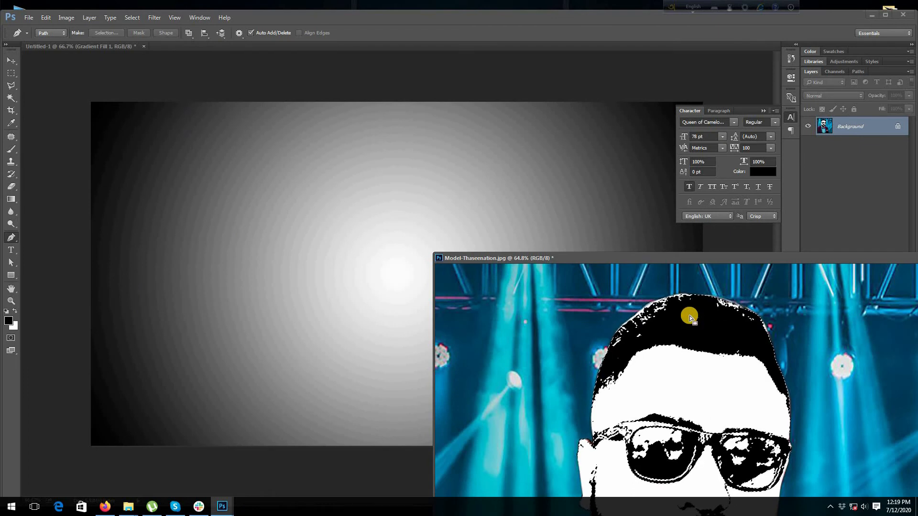
# Step: Copy the selected black areas of the head and paste them as a new layer in the gradient document
pyautogui.press('m')
pyautogui.moveTo(426, 222); pyautogui.dragTo(688, 366)
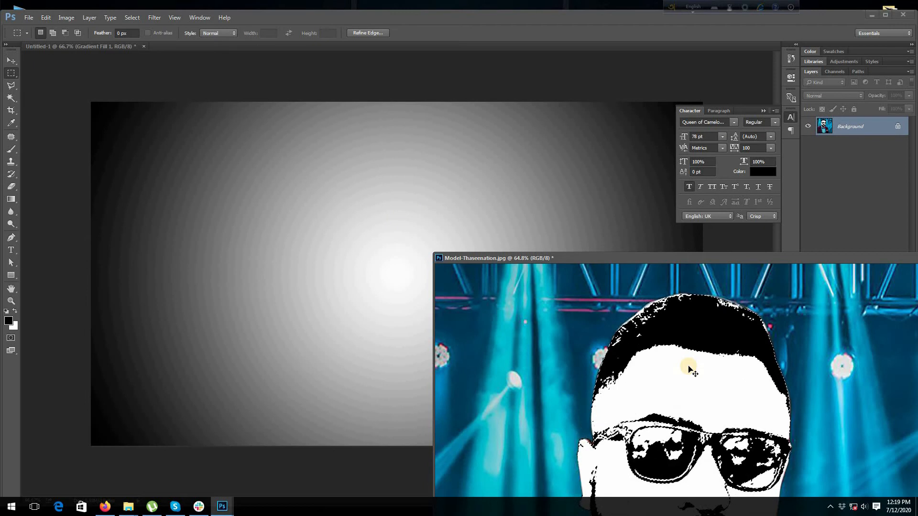
pyautogui.click(326, 227)
pyautogui.press('f')
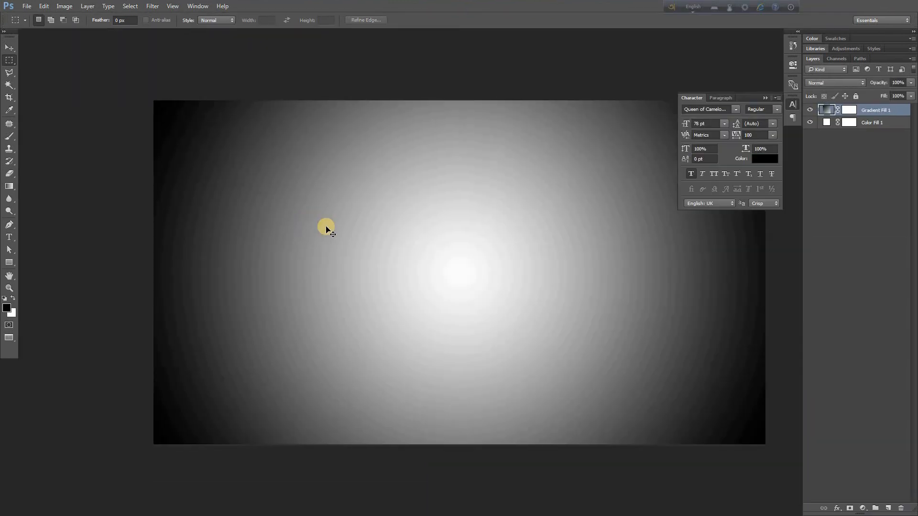
pyautogui.hotkey('ctrl', 'v')
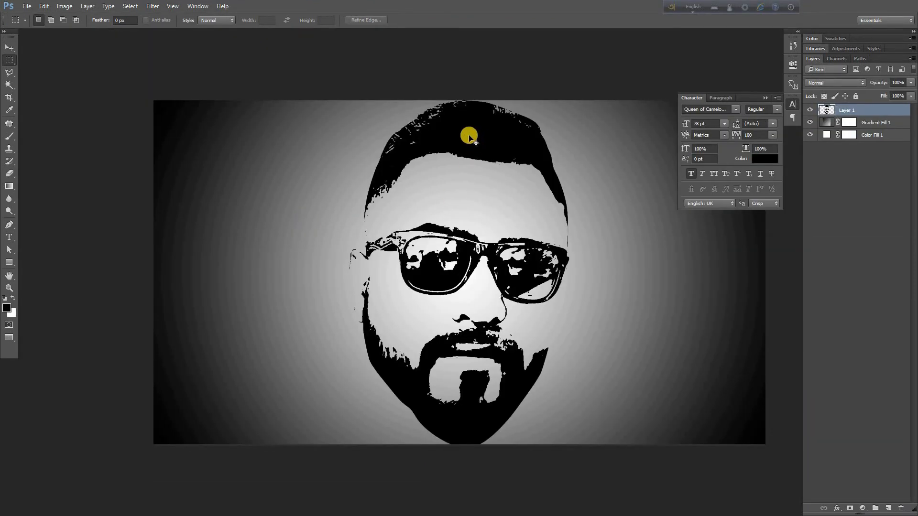
# Step: Reposition the pasted head and scale it down proportionally so it fits near the middle of the canvas
pyautogui.press('v')
pyautogui.moveTo(461, 139); pyautogui.dragTo(467, 139)
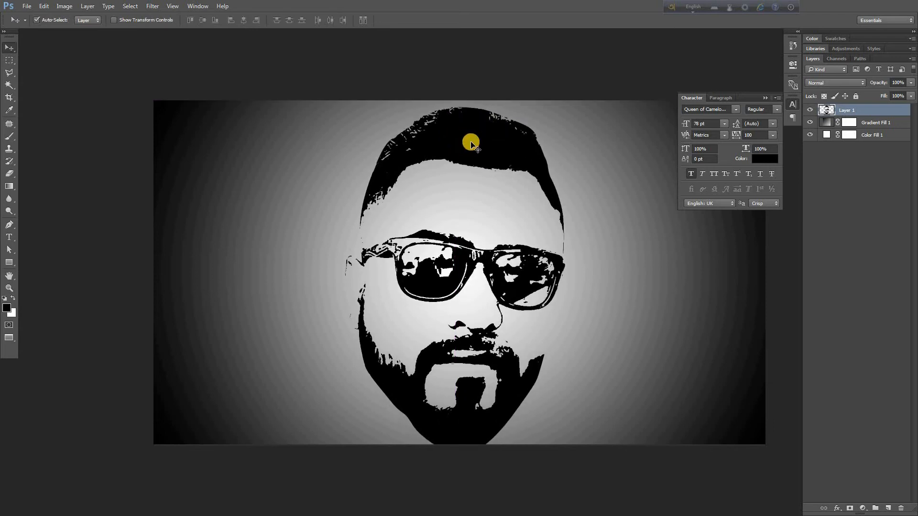
pyautogui.hotkey('ctrl', 't')
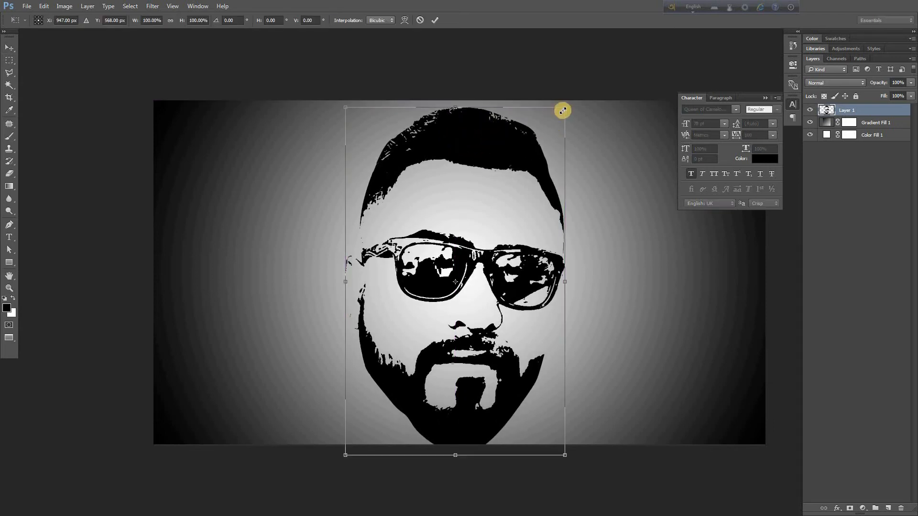
pyautogui.moveTo(565, 107); pyautogui.dragTo(464, 179)
pyautogui.press('Return')
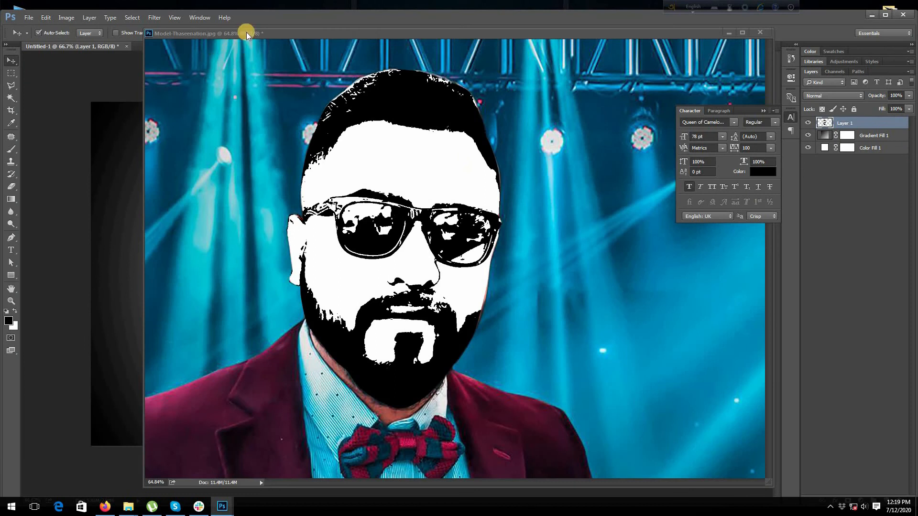
# Step: Close the Model-Thaseenation.jpg document without saving its changes
pyautogui.moveTo(246, 33); pyautogui.dragTo(92, 136)
pyautogui.click(603, 136)
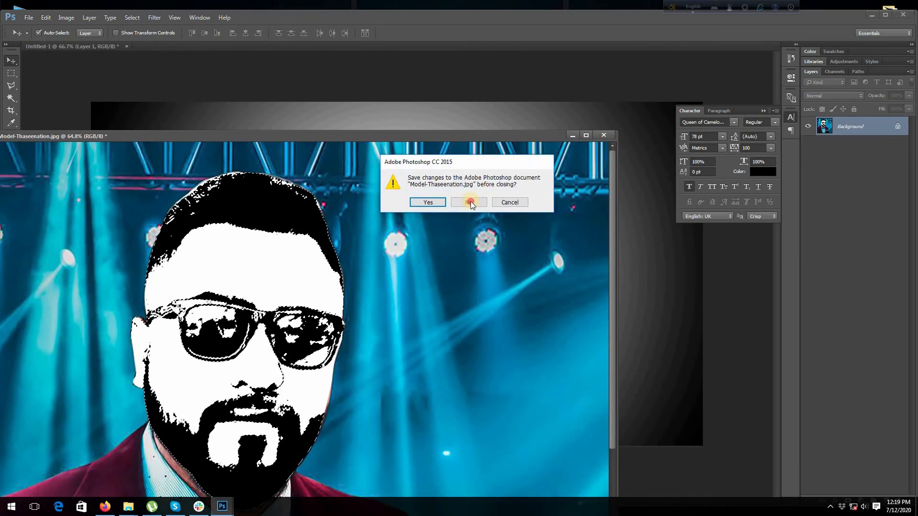
pyautogui.click(471, 202)
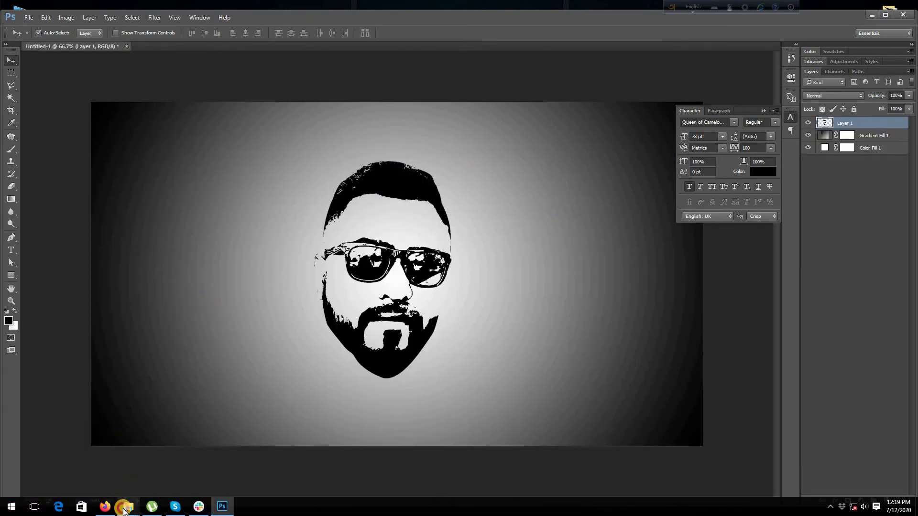
# Step: Place the galaxy image from the Galaxy Face Logo folder into the gradient document above the head layer
pyautogui.click(124, 508)
pyautogui.click(182, 471)
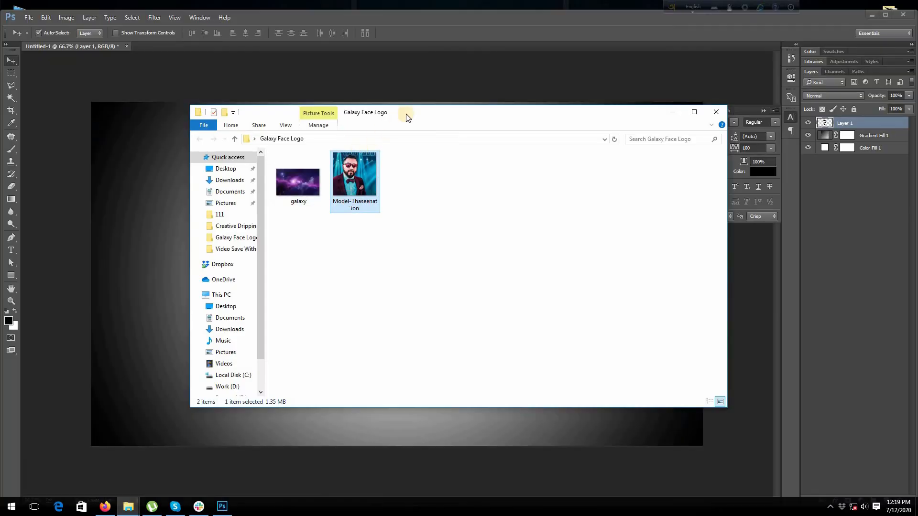
pyautogui.moveTo(406, 112); pyautogui.dragTo(571, 200)
pyautogui.moveTo(465, 272); pyautogui.dragTo(308, 147)
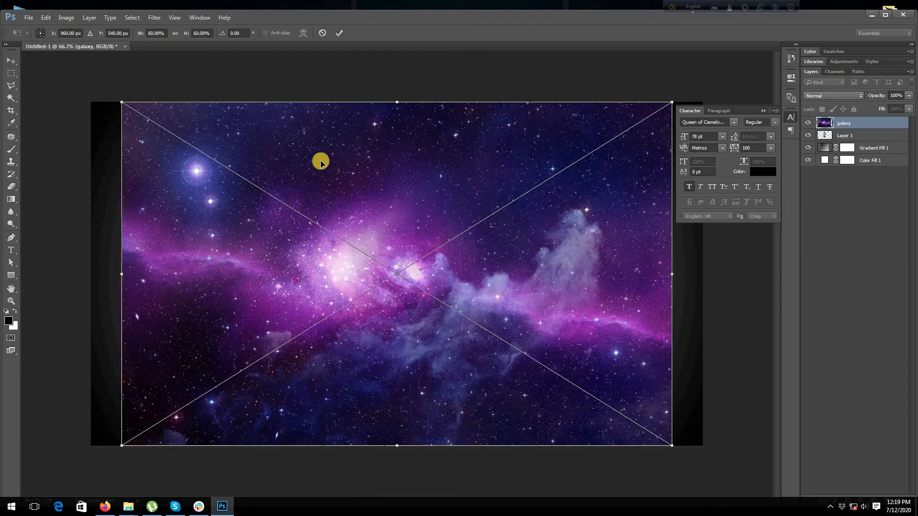
pyautogui.click(339, 32)
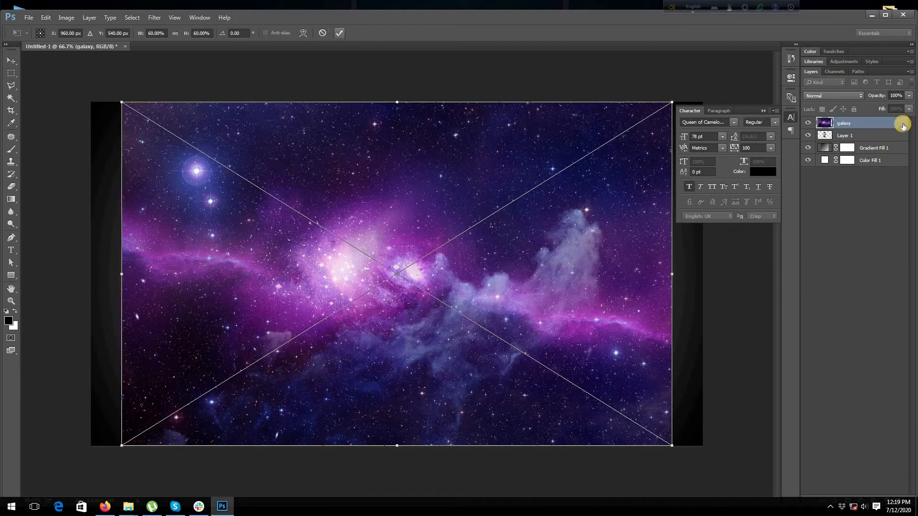
# Step: Clip the galaxy layer to the head layer, shift it slightly and enlarge it proportionally to about 67%
pyautogui.rightClick(882, 126)
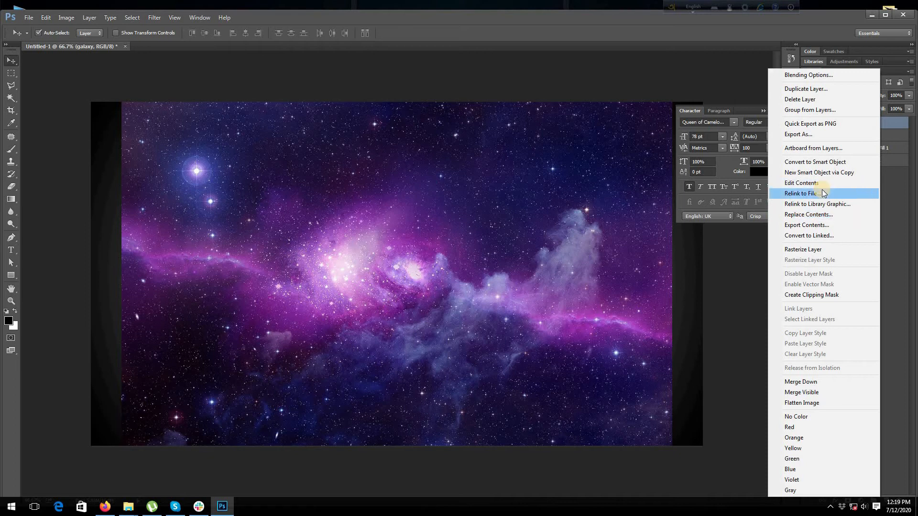
pyautogui.click(812, 295)
pyautogui.moveTo(416, 170); pyautogui.dragTo(420, 175)
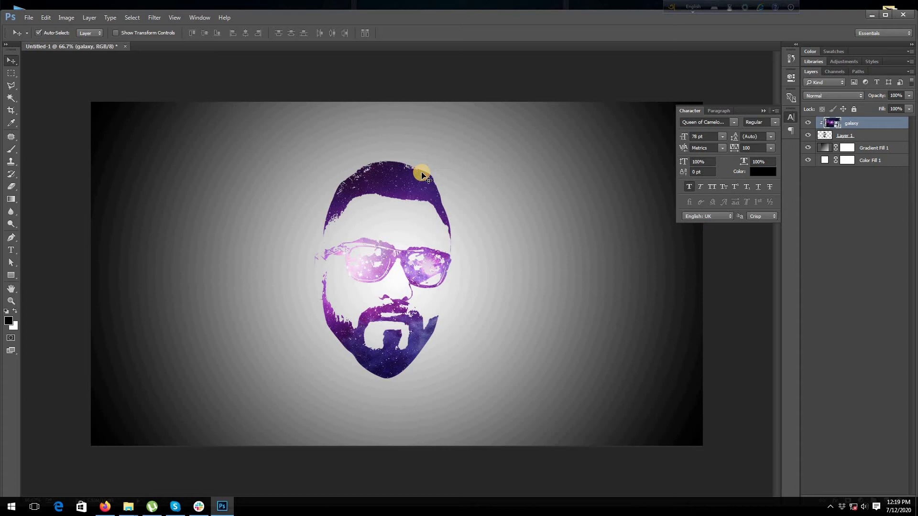
pyautogui.hotkey('ctrl', 't')
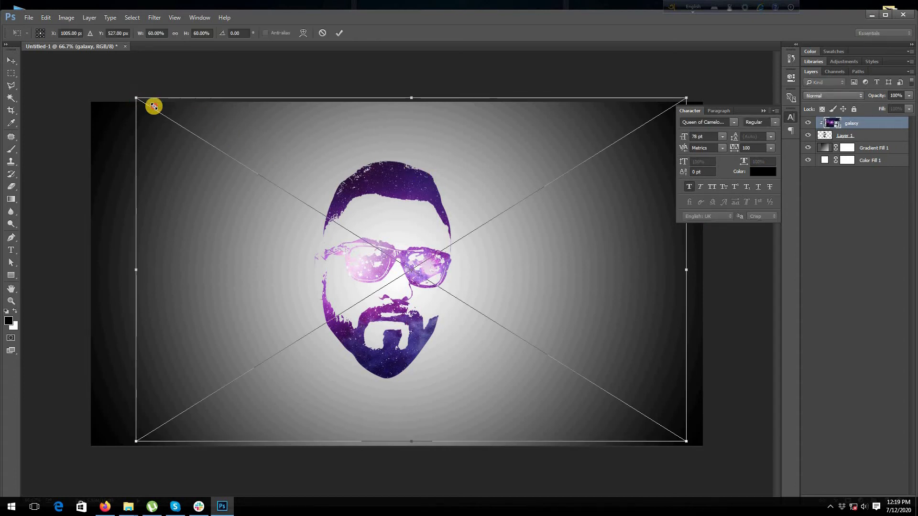
pyautogui.moveTo(137, 99); pyautogui.dragTo(98, 86)
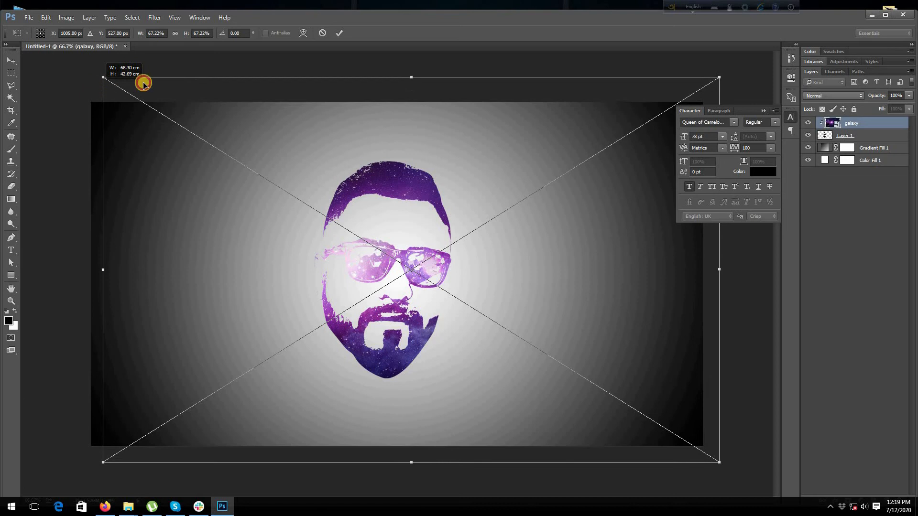
pyautogui.click(337, 34)
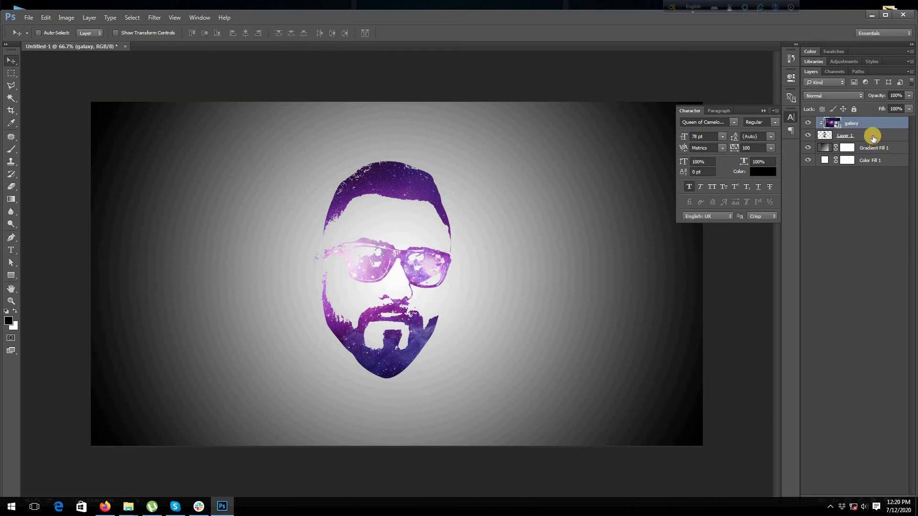
# Step: Rename the head layer as Model, and group the Gradient Fill 1 and Color Fill 1 layers as BG
pyautogui.doubleClick(847, 136)
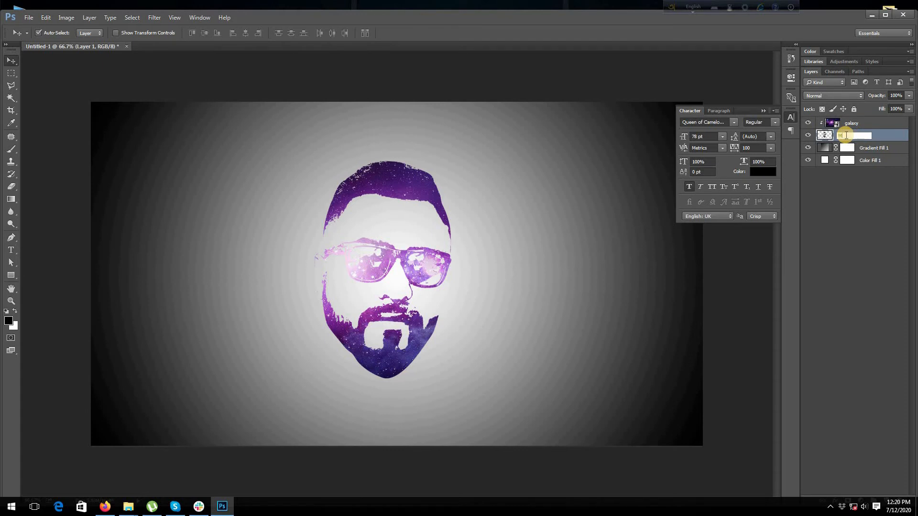
pyautogui.press('Return')
pyautogui.click(877, 150)
pyautogui.keyDown('shift'); pyautogui.click(877, 163); pyautogui.keyUp('shift')
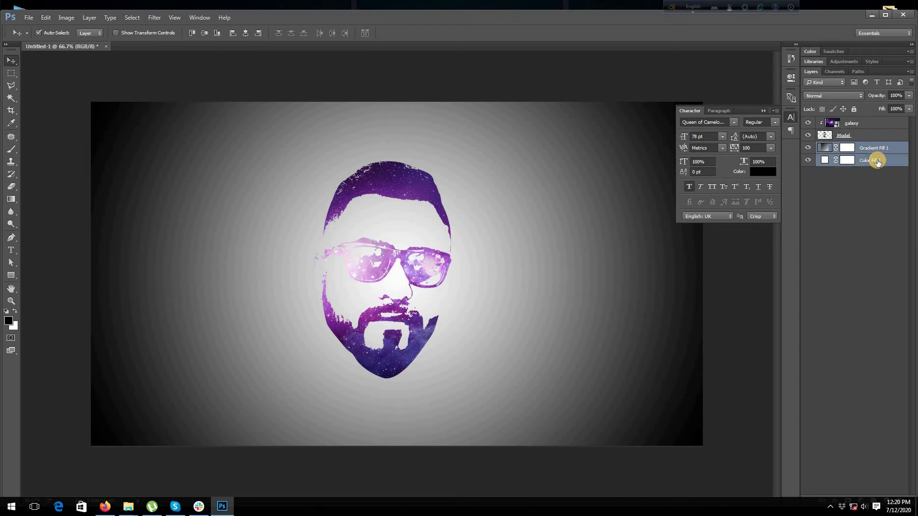
pyautogui.hotkey('ctrl', 'g')
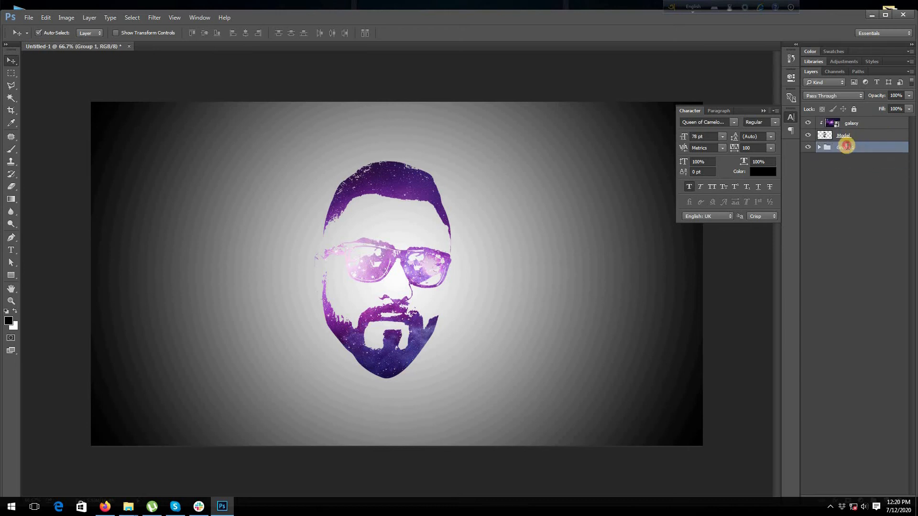
pyautogui.doubleClick(846, 146)
pyautogui.press('Return')
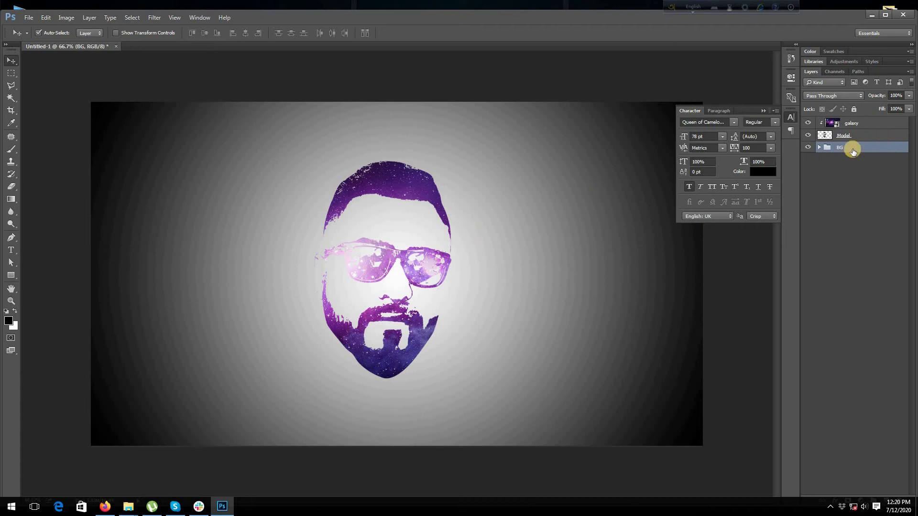
# Step: Scale the galaxy and Model layers down together proportionally to leave room below the face
pyautogui.click(867, 125)
pyautogui.keyDown('shift'); pyautogui.click(867, 135); pyautogui.keyUp('shift')
pyautogui.hotkey('ctrl', 't')
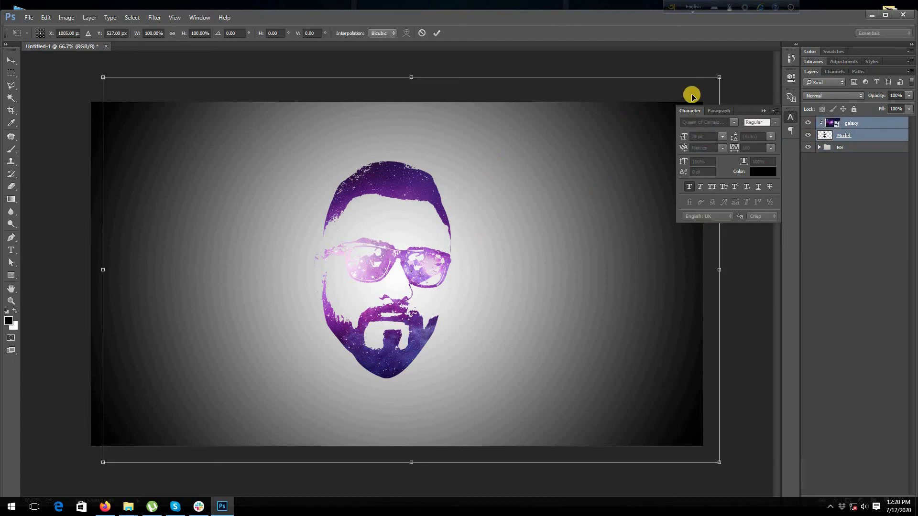
pyautogui.moveTo(695, 94); pyautogui.dragTo(604, 144)
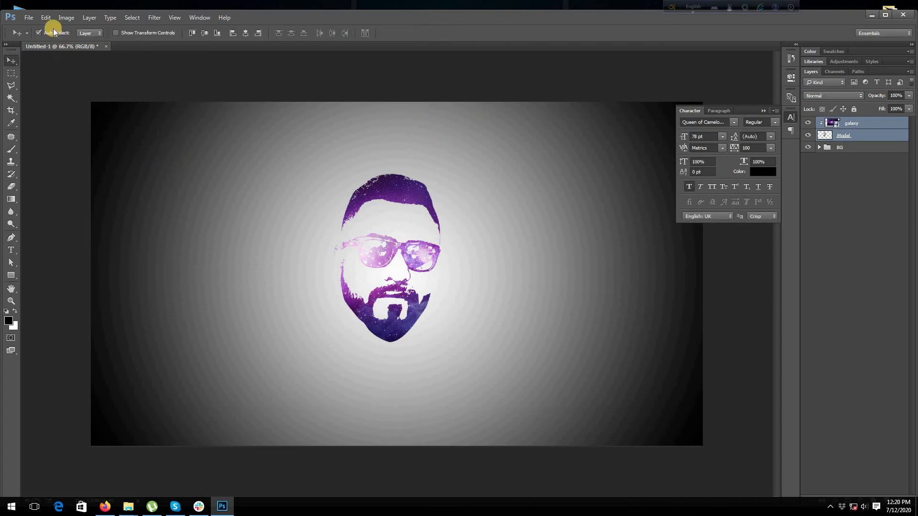
# Step: Save the document as index in Photoshop format in the Galaxy Face Logo folder on the desktop
pyautogui.click(28, 18)
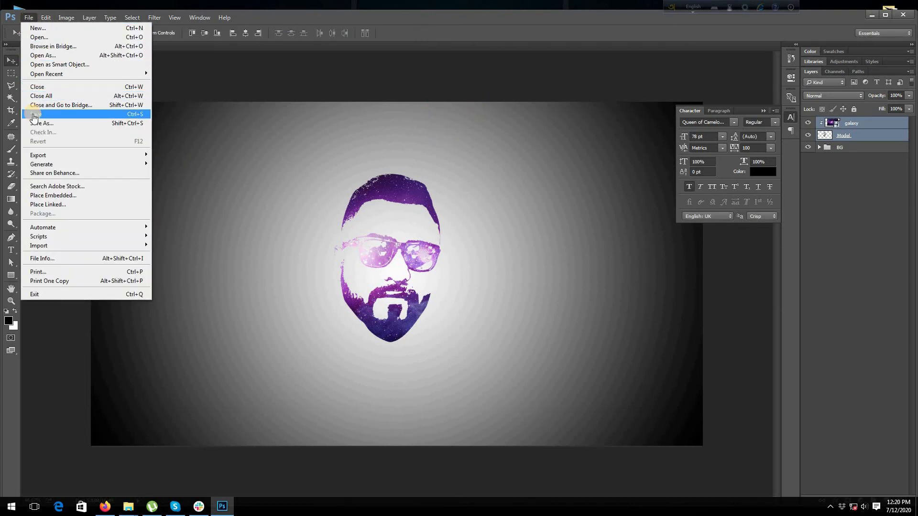
pyautogui.click(84, 122)
pyautogui.click(45, 68)
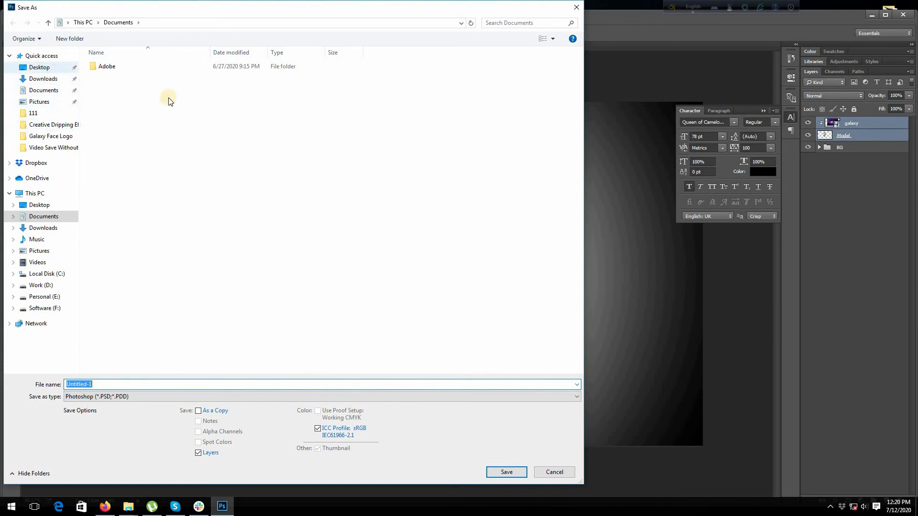
pyautogui.doubleClick(117, 101)
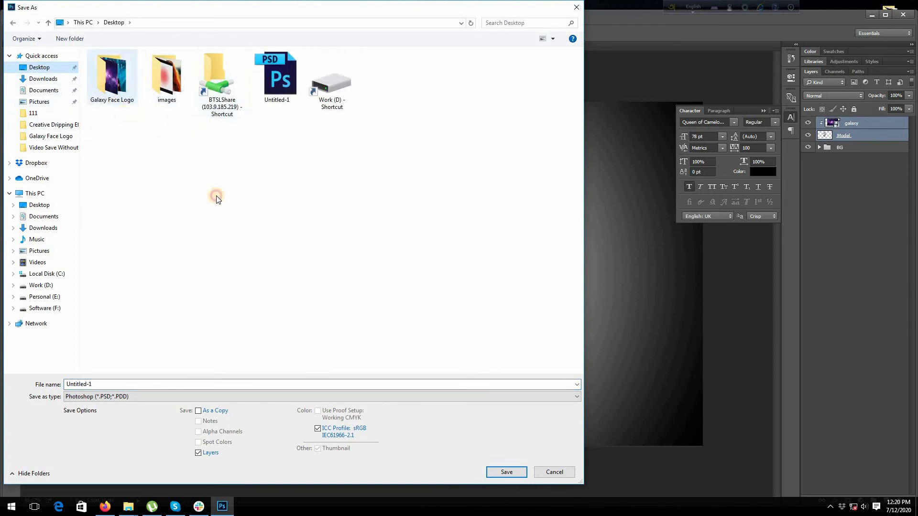
pyautogui.click(385, 386)
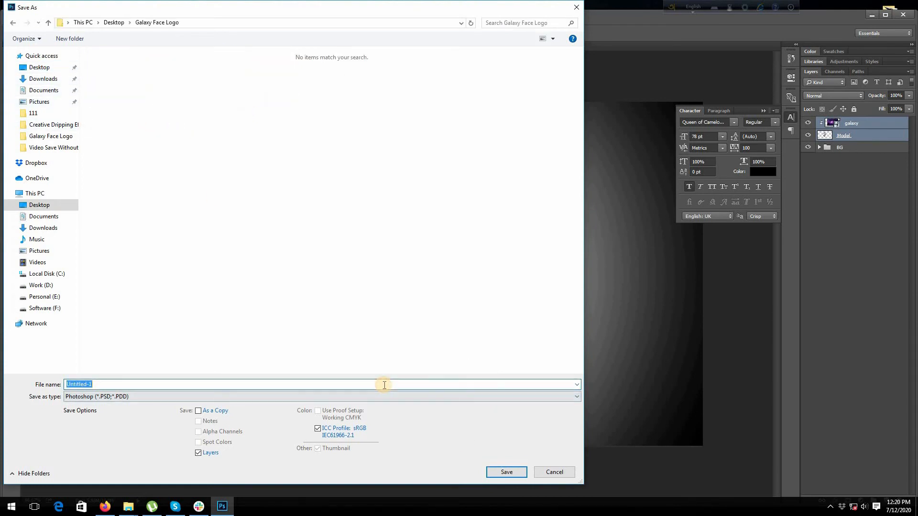
pyautogui.write('index')
pyautogui.press('Return')
pyautogui.press('Return')
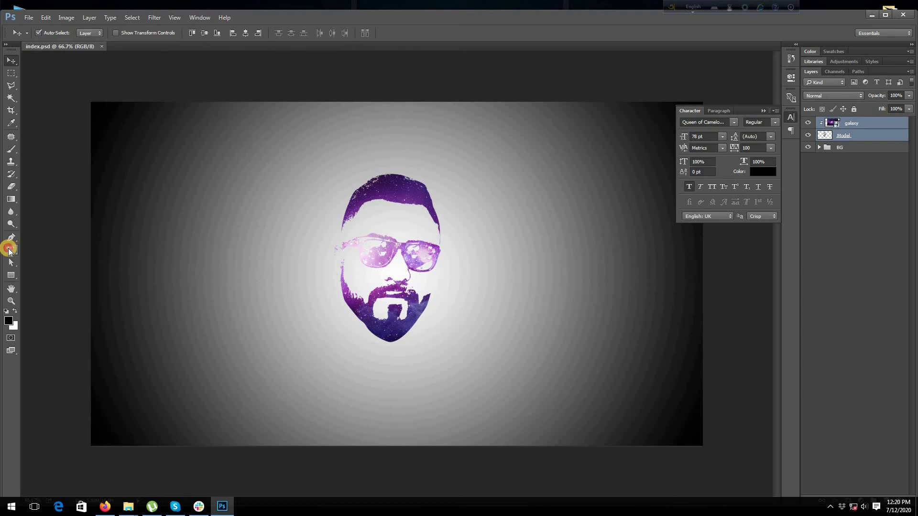
# Step: Add the text TAHSEENATION below the face and move it so it is centred under the head
pyautogui.click(9, 250)
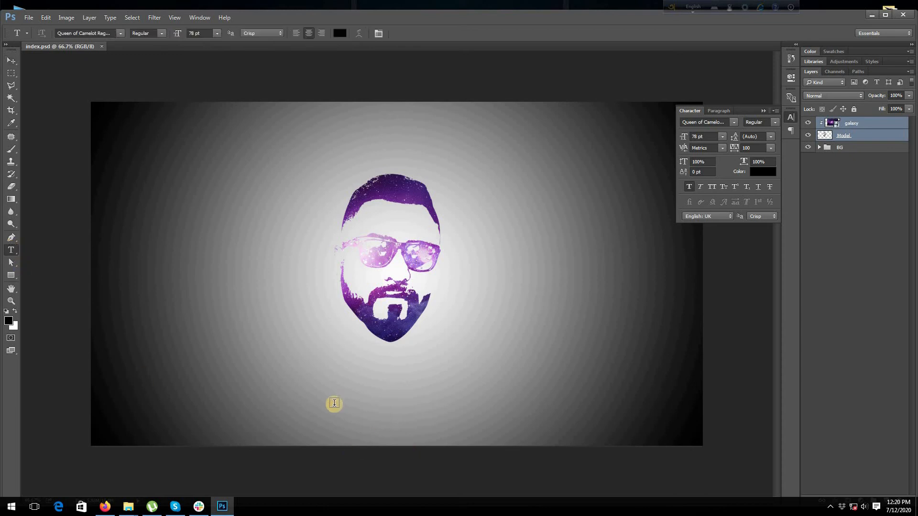
pyautogui.click(363, 390)
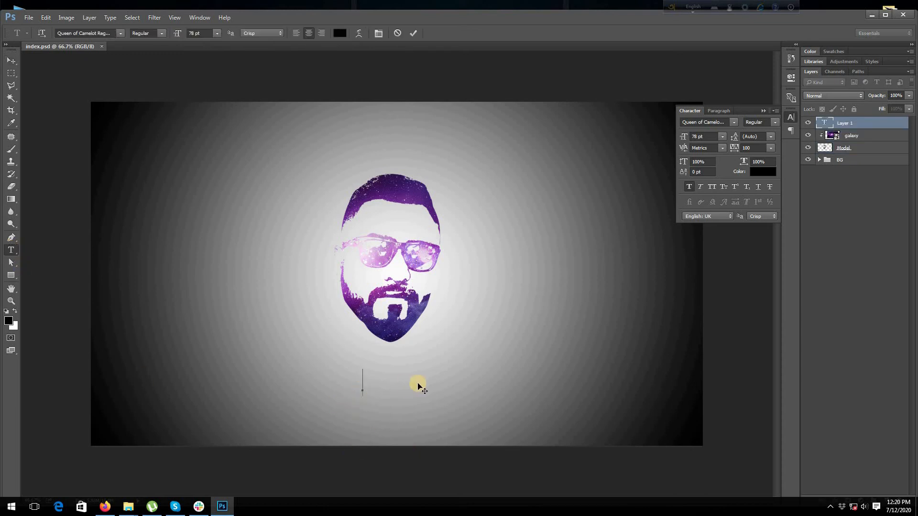
pyautogui.write('TAH')
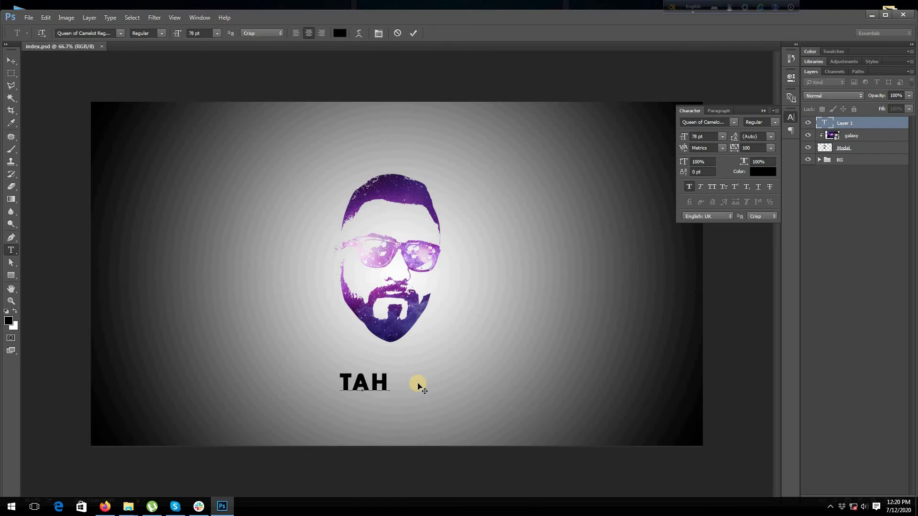
pyautogui.write('SE')
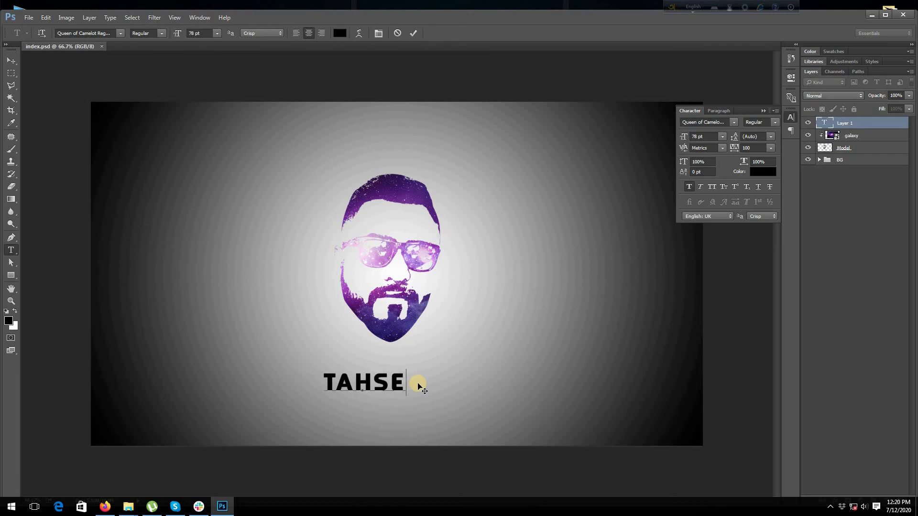
pyautogui.write('E')
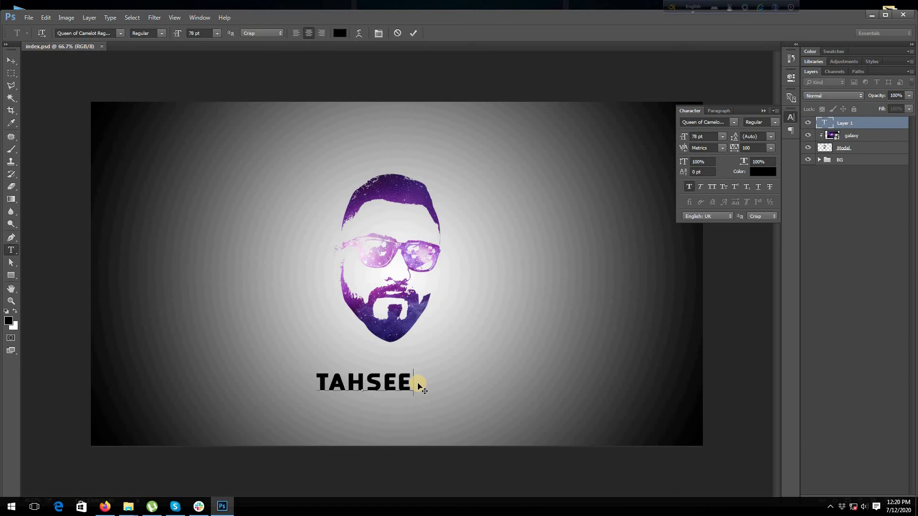
pyautogui.write('NATION')
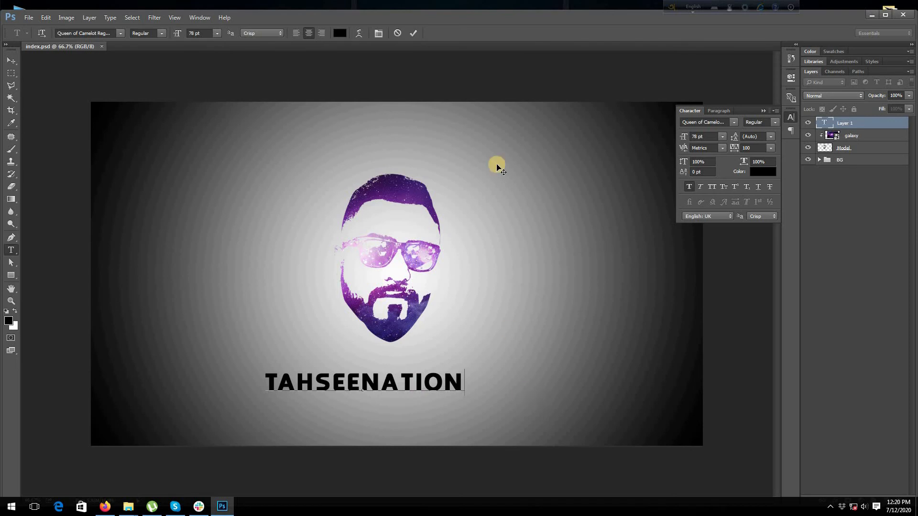
pyautogui.click(415, 33)
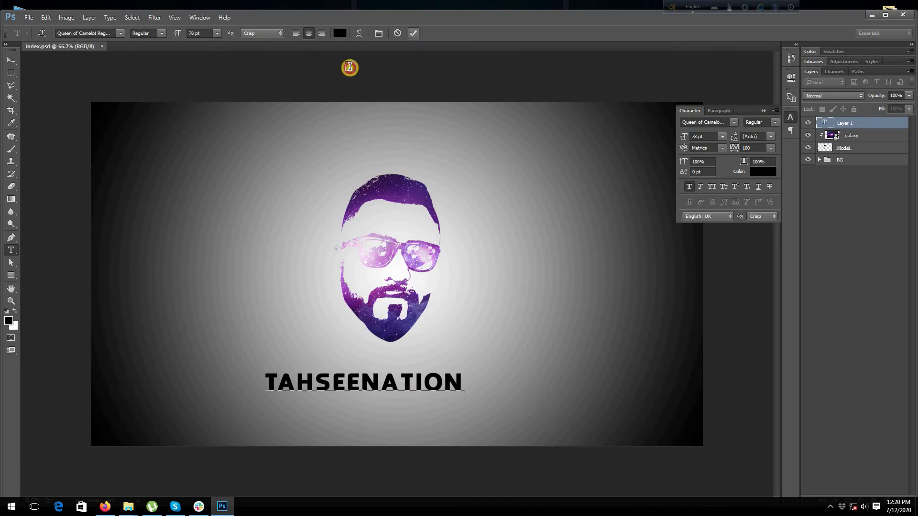
pyautogui.click(11, 60)
pyautogui.moveTo(415, 383); pyautogui.dragTo(443, 382)
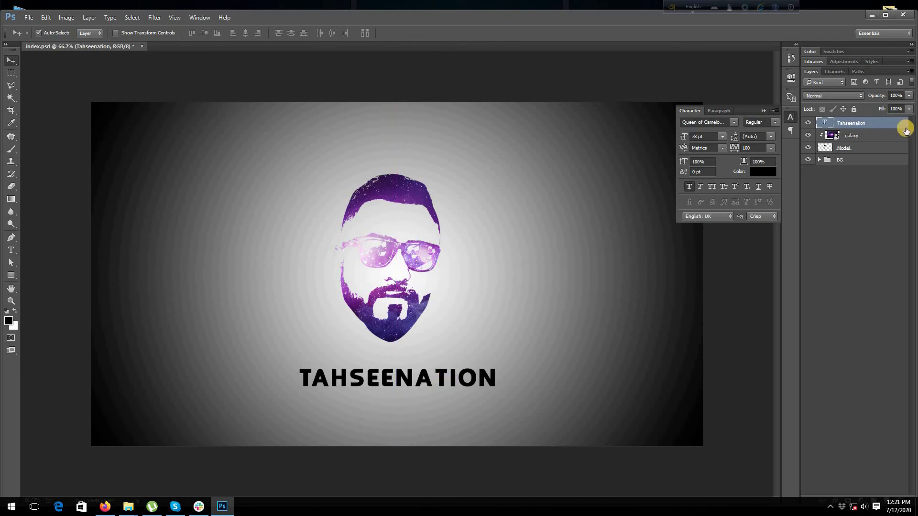
# Step: Duplicate the galaxy layer as galaxy copy and move the copy above the Tahseenation text layer
pyautogui.click(881, 137)
pyautogui.rightClick(880, 136)
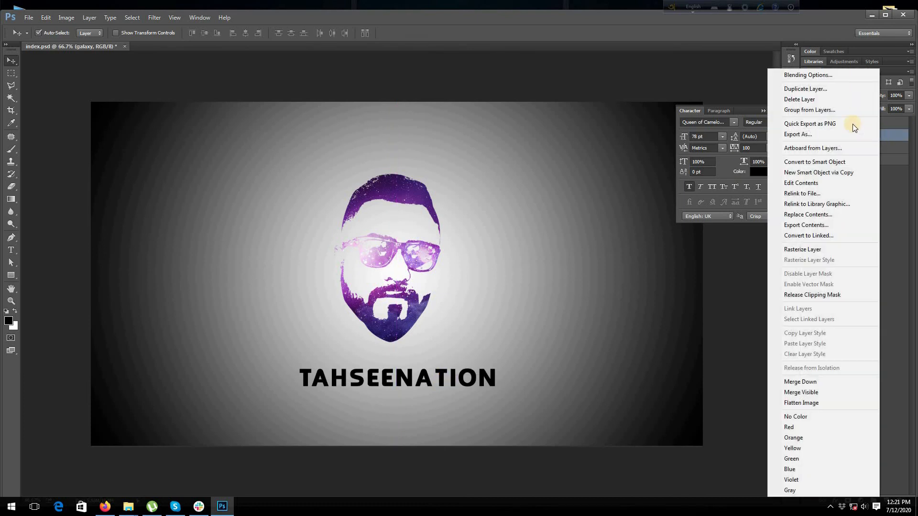
pyautogui.click(830, 92)
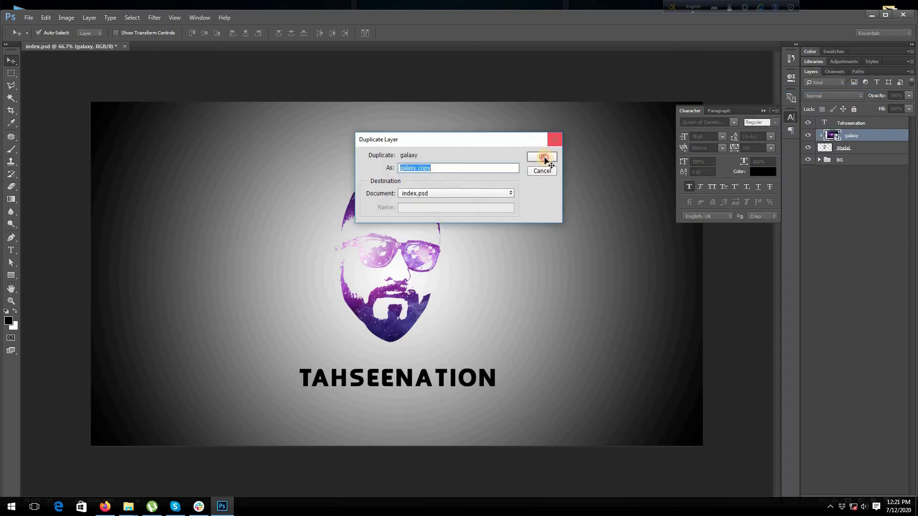
pyautogui.click(539, 156)
pyautogui.moveTo(877, 134); pyautogui.dragTo(874, 122)
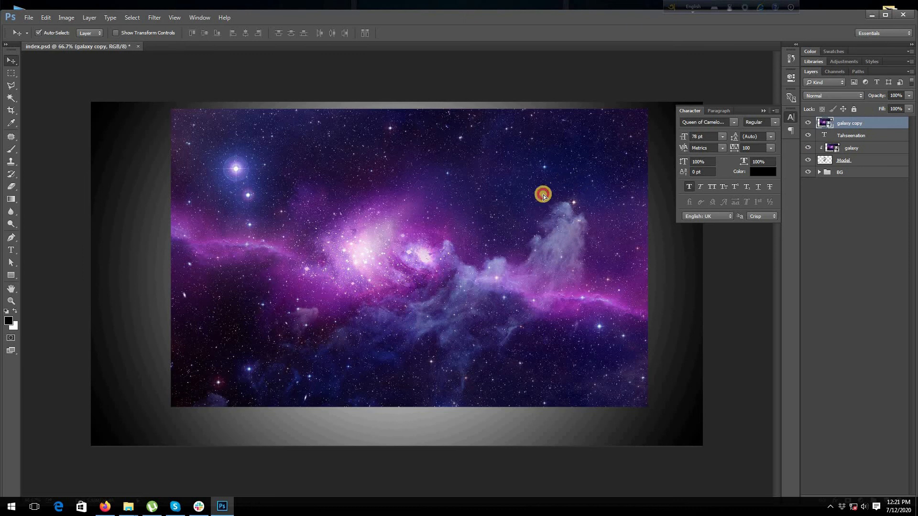
# Step: Shift the galaxy copy on the canvas and clip it to the Tahseenation text layer
pyautogui.moveTo(544, 194); pyautogui.dragTo(514, 211)
pyautogui.rightClick(886, 129)
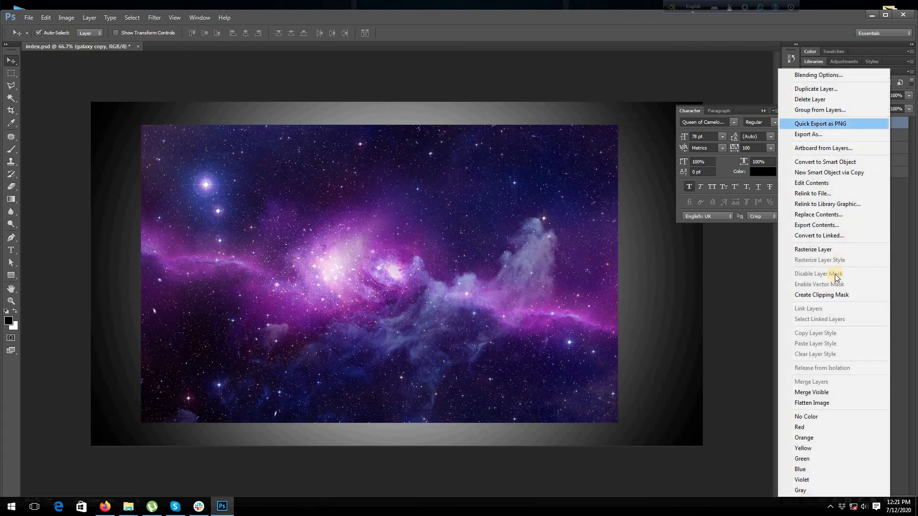
pyautogui.click(834, 287)
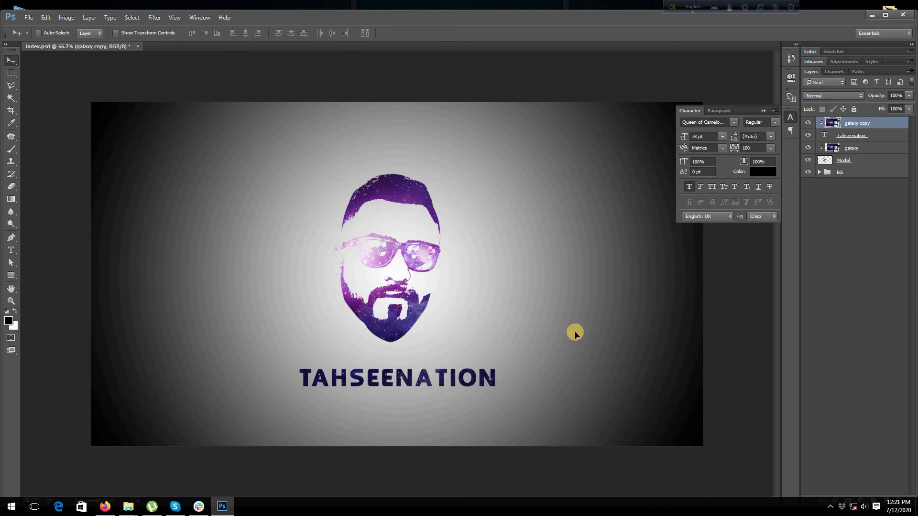
# Step: Move the galaxy copy down over the text and scale it proportionally to about 34%
pyautogui.hotkey('ctrl', 't')
pyautogui.moveTo(541, 255); pyautogui.dragTo(549, 350)
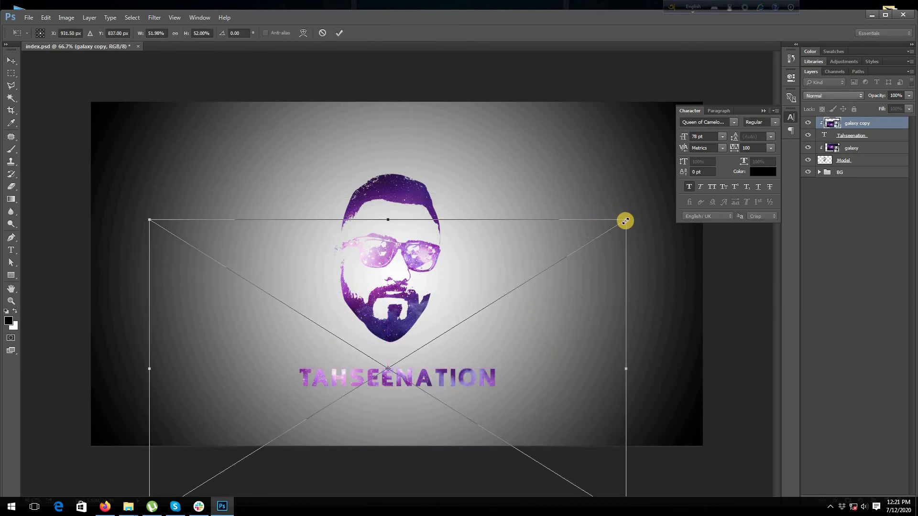
pyautogui.moveTo(602, 236); pyautogui.dragTo(542, 272)
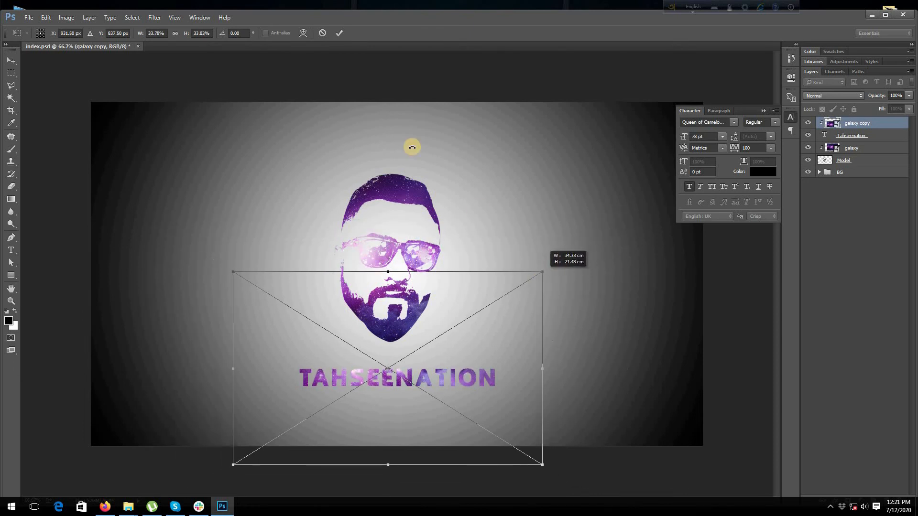
pyautogui.press('Return')
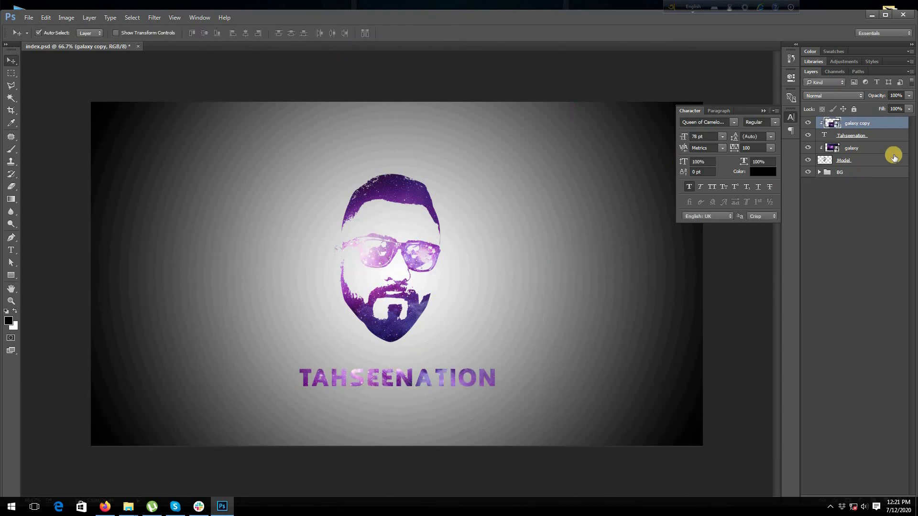
# Step: Add a 2 px outside stroke with a linear gradient fill to the Tahseenation text layer
pyautogui.click(895, 134)
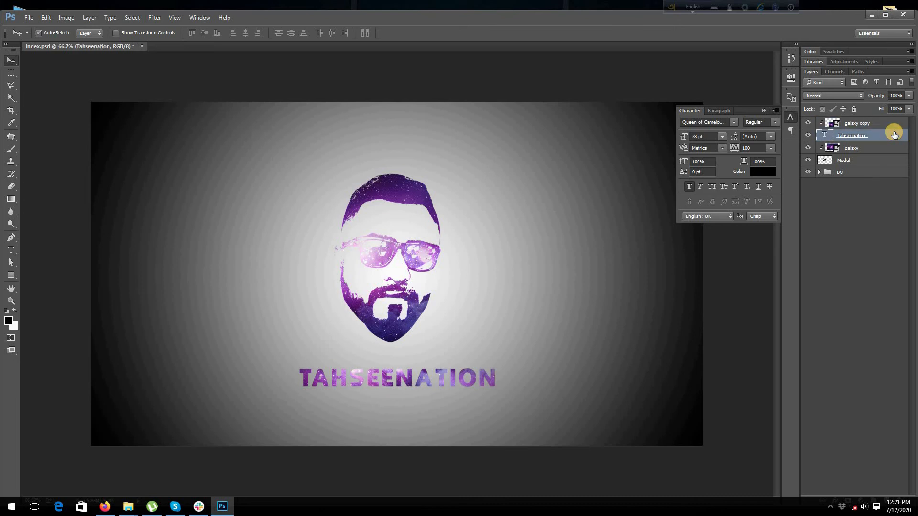
pyautogui.doubleClick(895, 135)
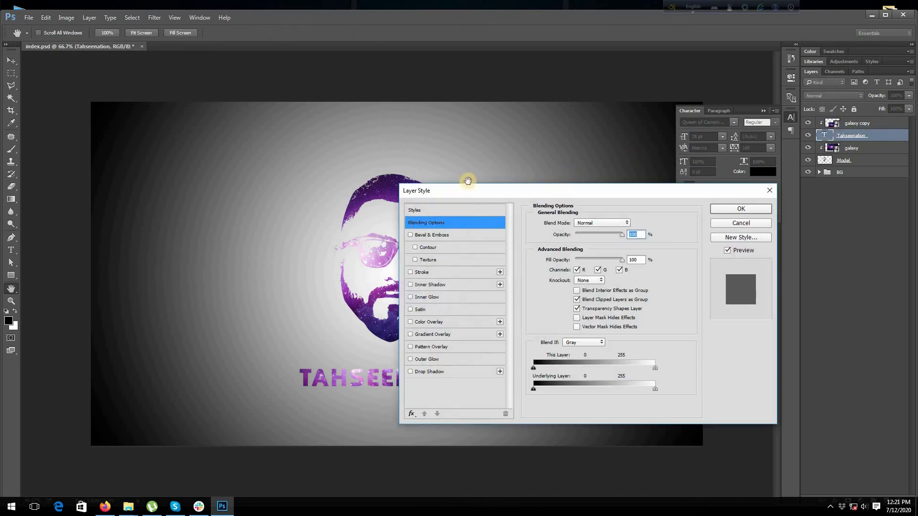
pyautogui.moveTo(583, 162); pyautogui.dragTo(590, 123)
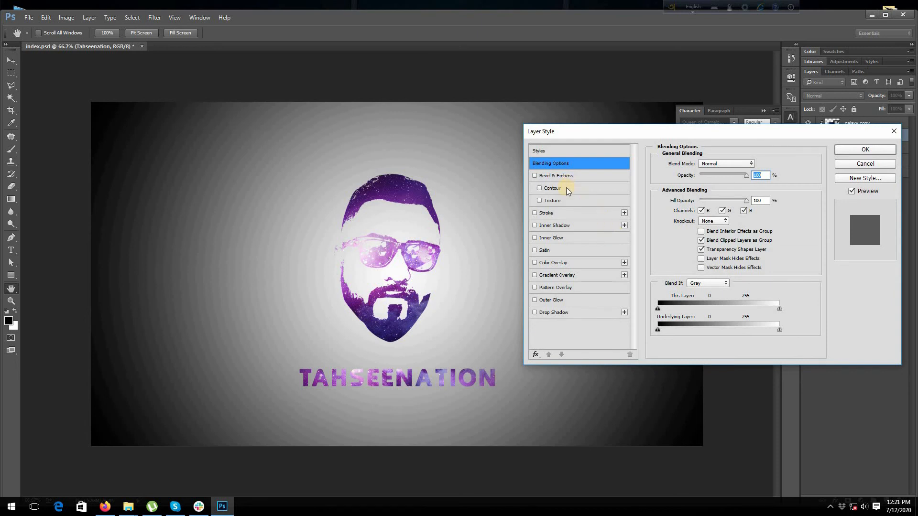
pyautogui.click(566, 217)
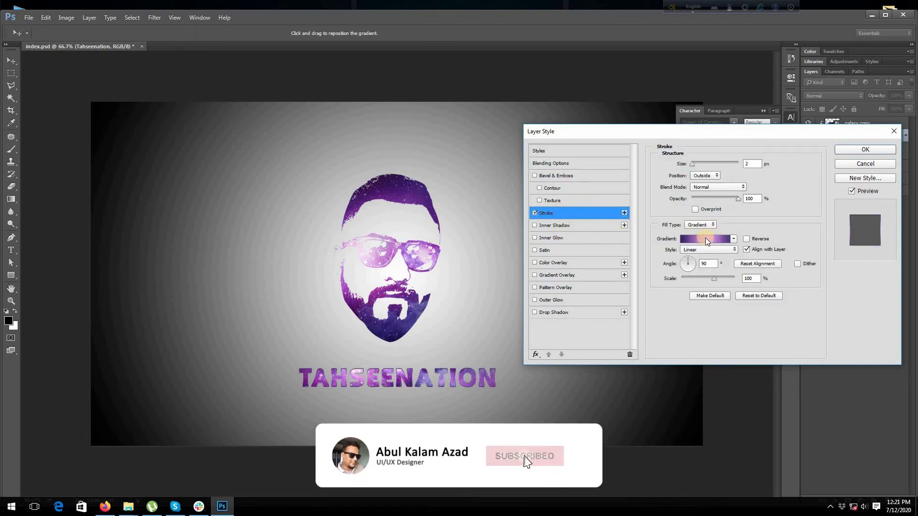
# Step: Recolour the stroke gradient with dark purple sampled from the hair at both ends and light grey from beside the face in the middle
pyautogui.click(708, 240)
pyautogui.click(578, 380)
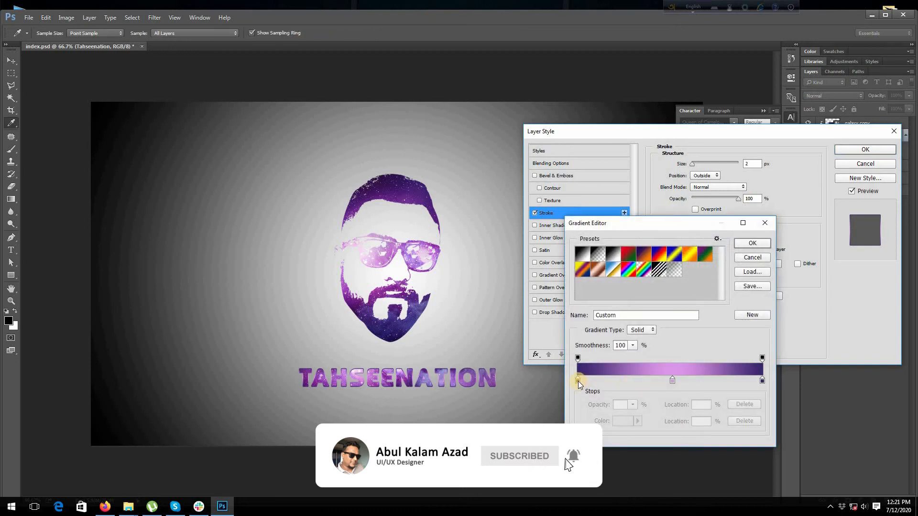
pyautogui.click(412, 205)
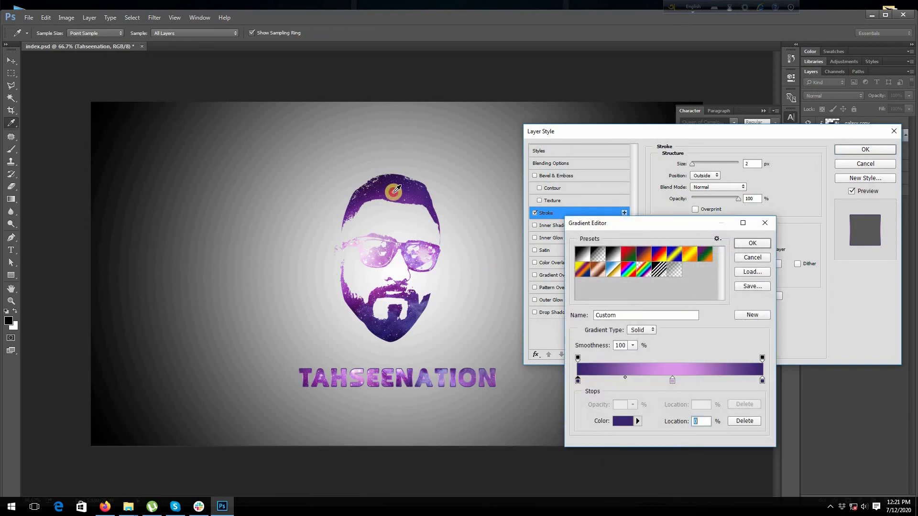
pyautogui.click(763, 381)
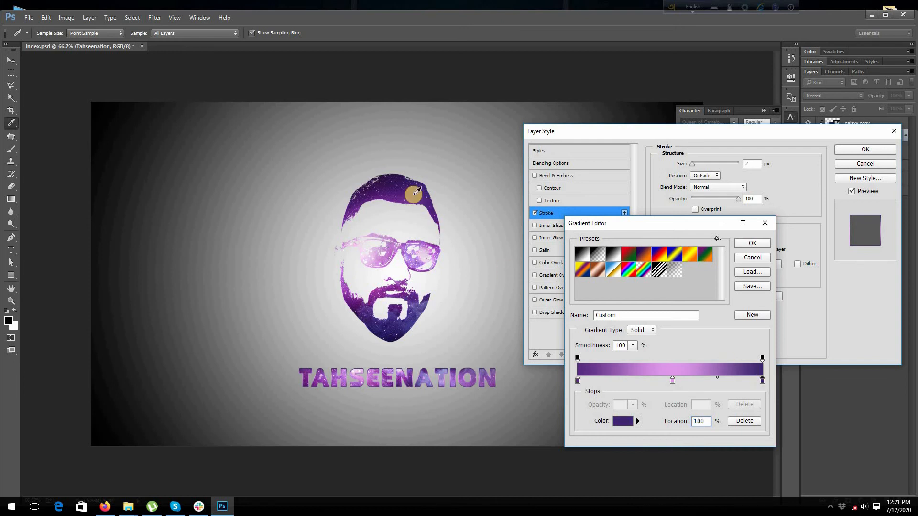
pyautogui.click(672, 381)
pyautogui.click(377, 252)
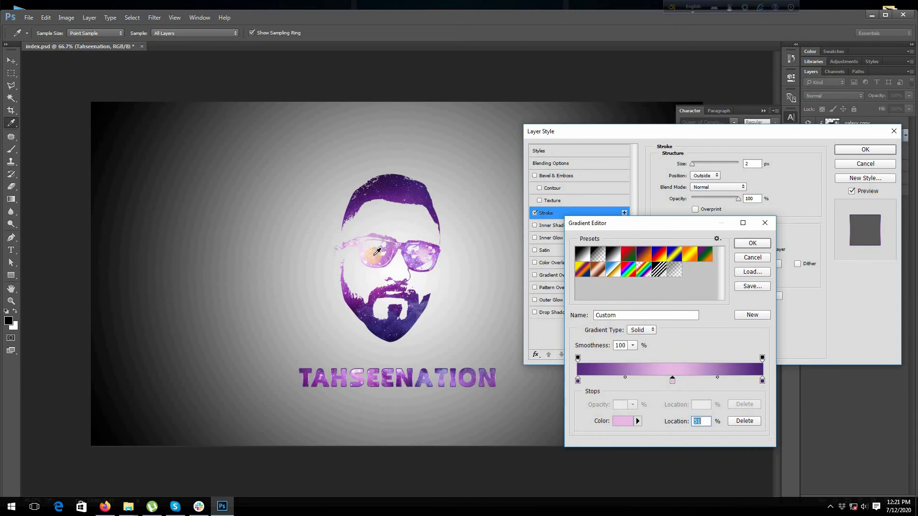
pyautogui.click(449, 249)
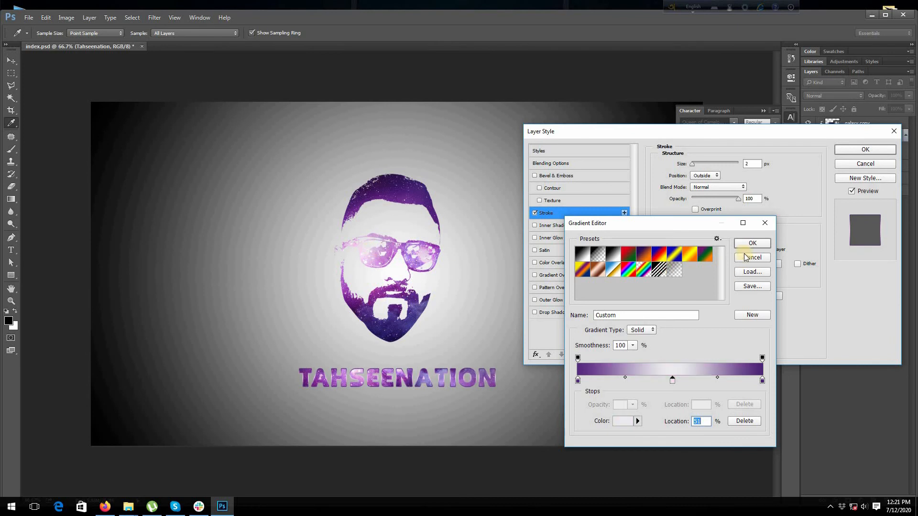
pyautogui.click(749, 248)
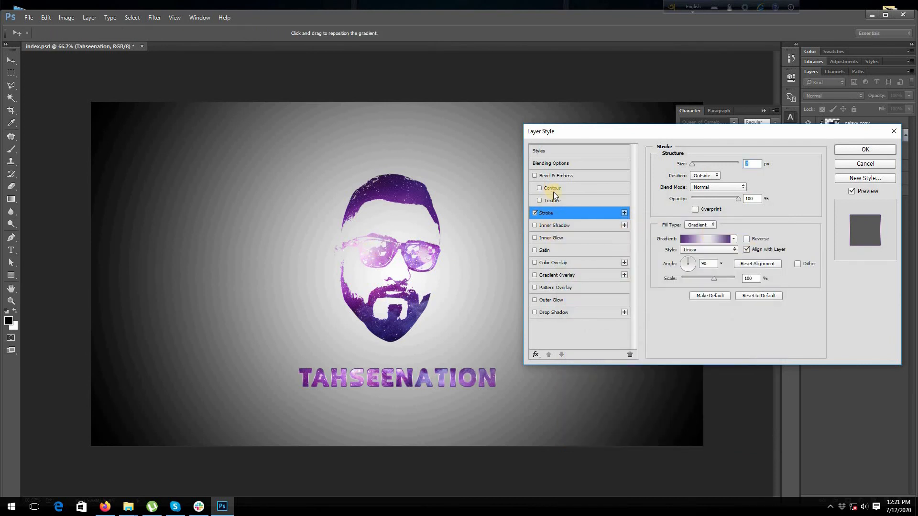
# Step: Add a drop shadow to the text in purple sampled from the hair, with size 10 px and opacity about 88%
pyautogui.click(570, 311)
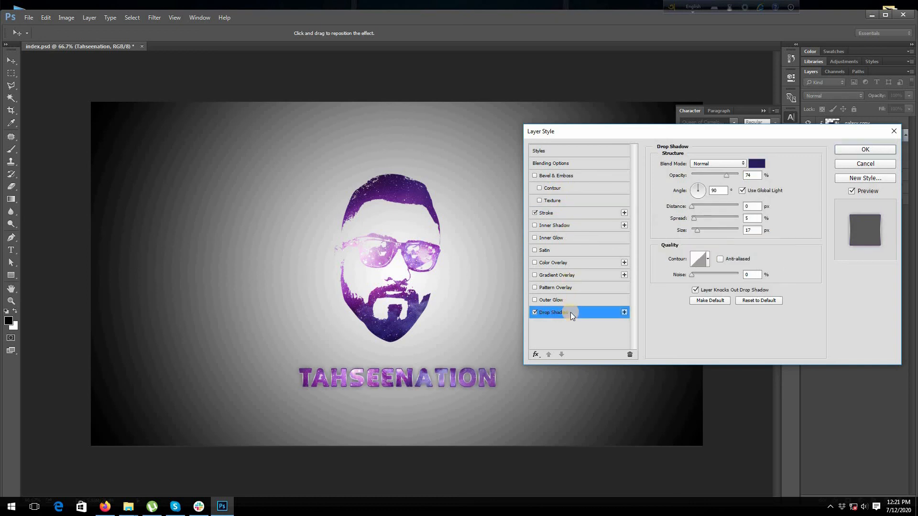
pyautogui.click(757, 164)
pyautogui.click(418, 193)
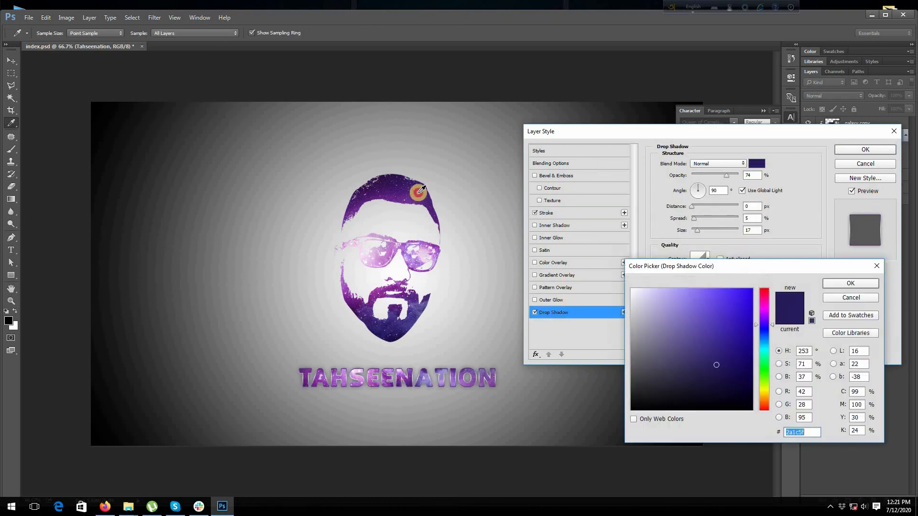
pyautogui.press('Return')
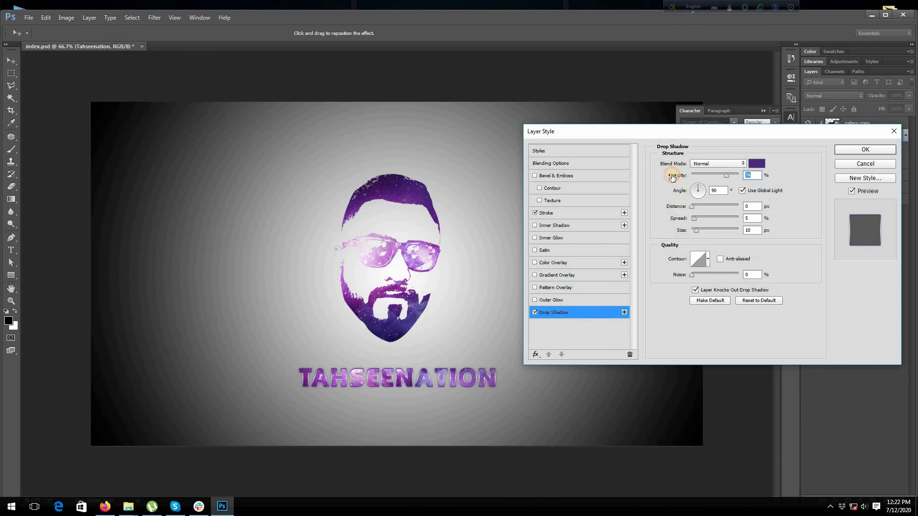
pyautogui.moveTo(672, 177); pyautogui.dragTo(675, 179)
pyautogui.moveTo(720, 157); pyautogui.dragTo(650, 217)
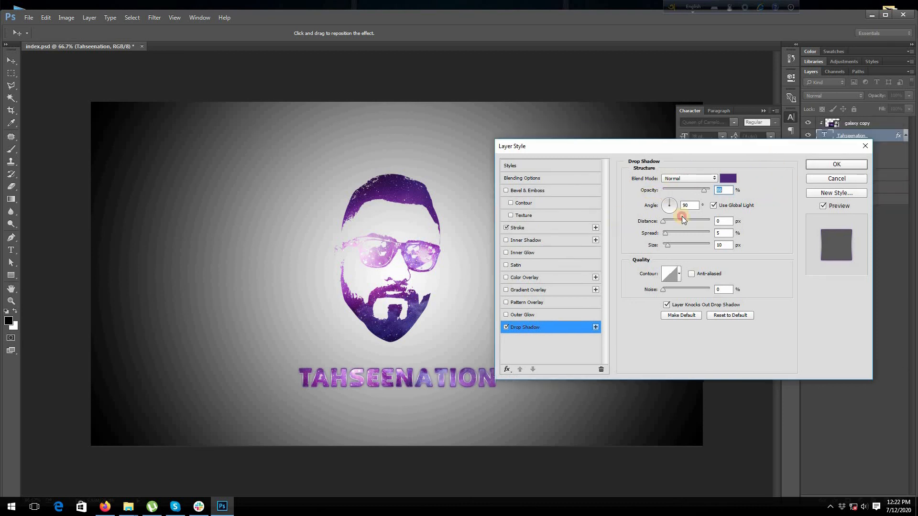
pyautogui.click(749, 232)
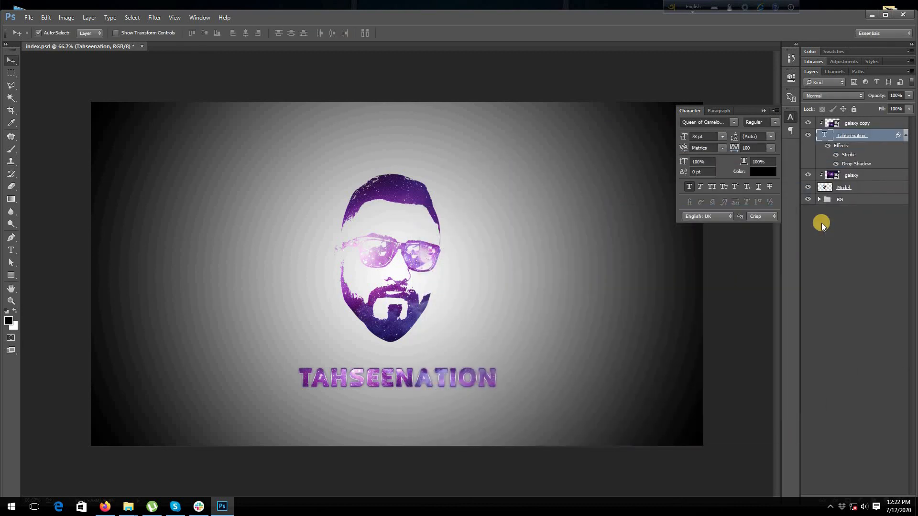
# Step: Apply a 7 px smooth Inner Bevel to the Model layer with direction Down and a strongly reduced depth
pyautogui.click(879, 189)
pyautogui.doubleClick(880, 189)
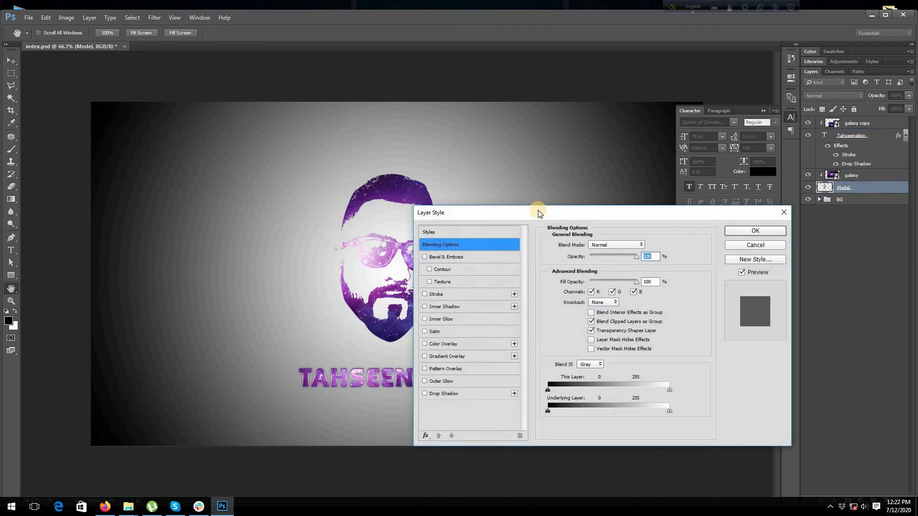
pyautogui.moveTo(561, 201); pyautogui.dragTo(659, 174)
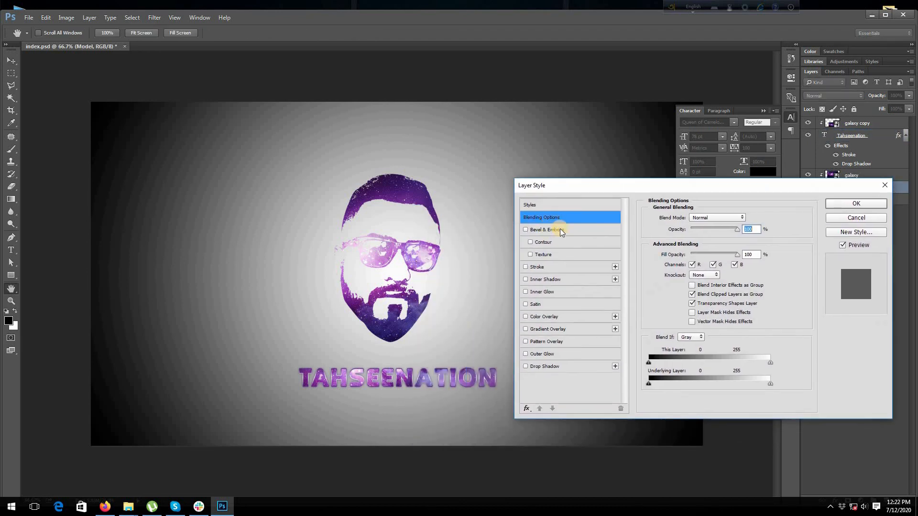
pyautogui.click(561, 231)
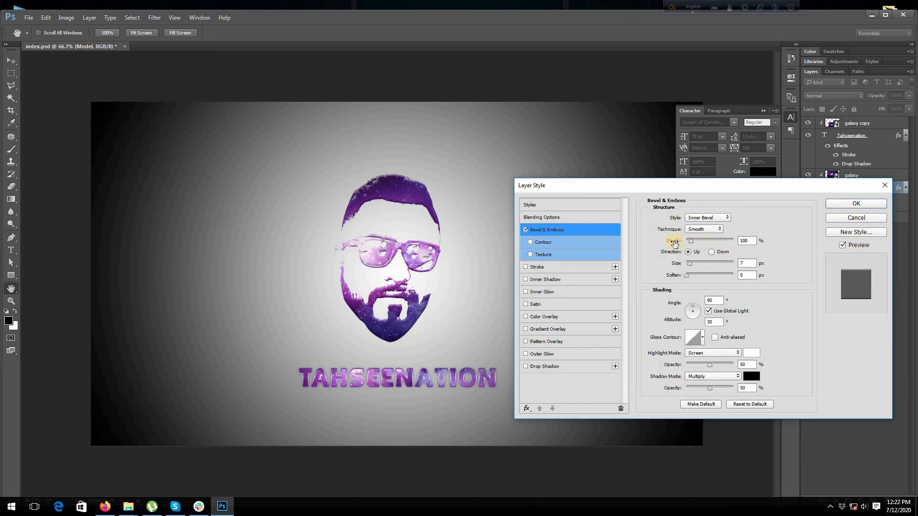
pyautogui.moveTo(671, 243); pyautogui.dragTo(665, 243)
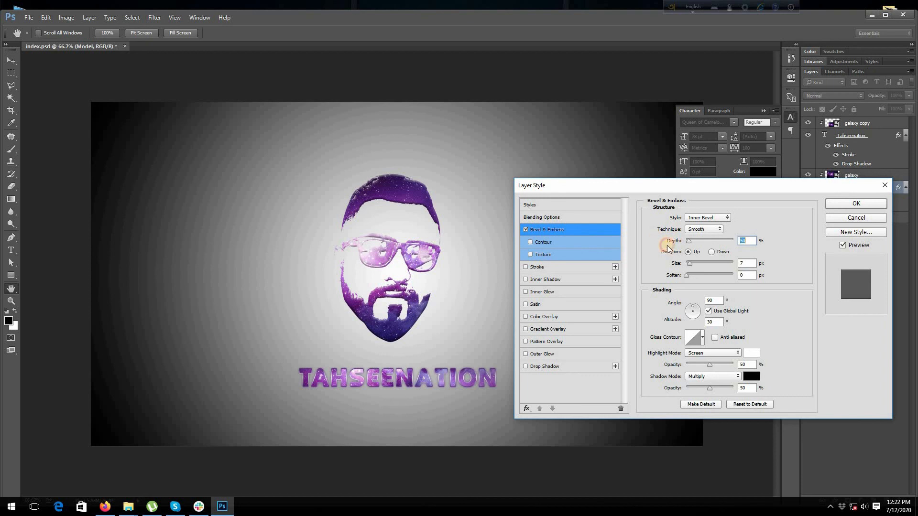
pyautogui.click(711, 252)
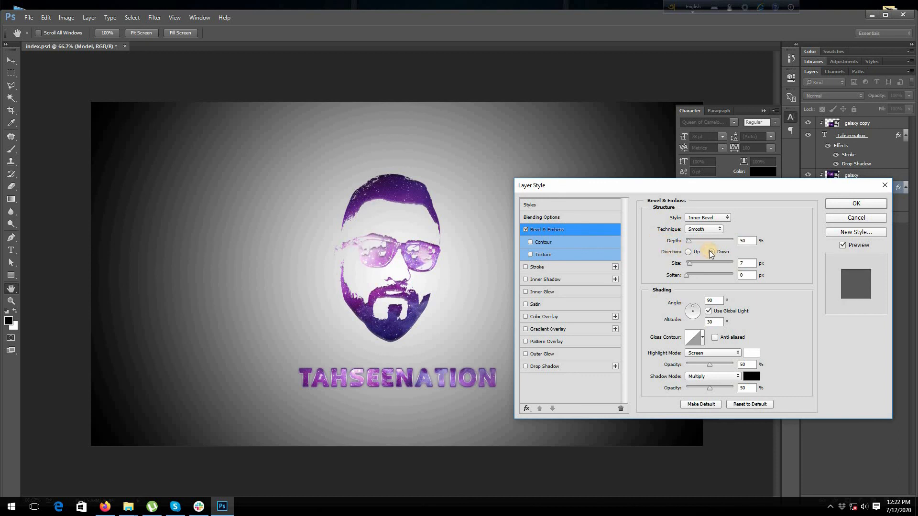
pyautogui.moveTo(676, 242); pyautogui.dragTo(658, 243)
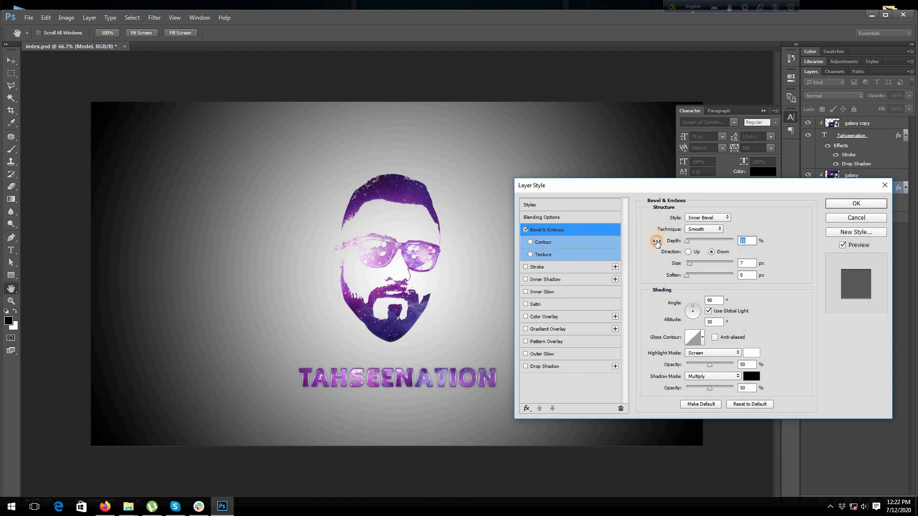
pyautogui.click(839, 204)
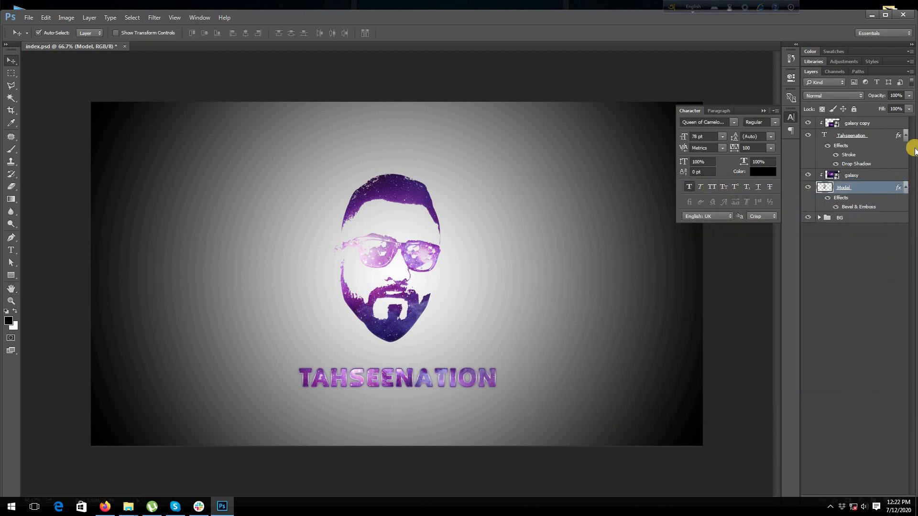
# Step: Group the Tahseenation text layer with galaxy copy, and group the galaxy layer with the Model layer
pyautogui.click(906, 135)
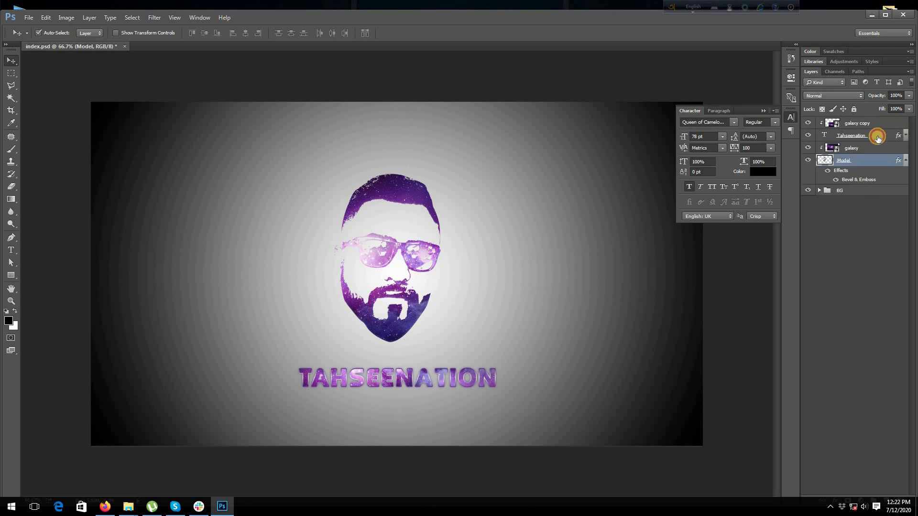
pyautogui.click(878, 138)
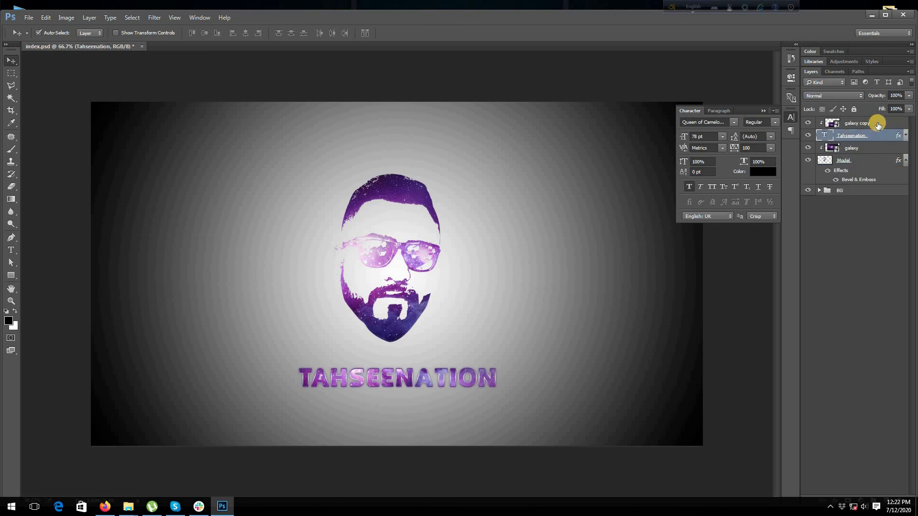
pyautogui.keyDown('shift'); pyautogui.click(878, 125); pyautogui.keyUp('shift')
pyautogui.hotkey('ctrl', 'g')
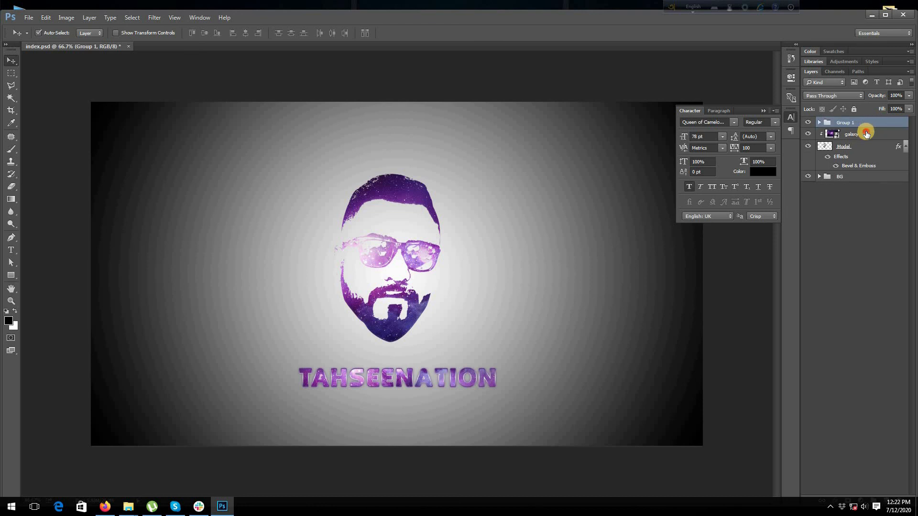
pyautogui.click(867, 133)
pyautogui.keyDown('ctrl'); pyautogui.click(868, 151); pyautogui.keyUp('ctrl')
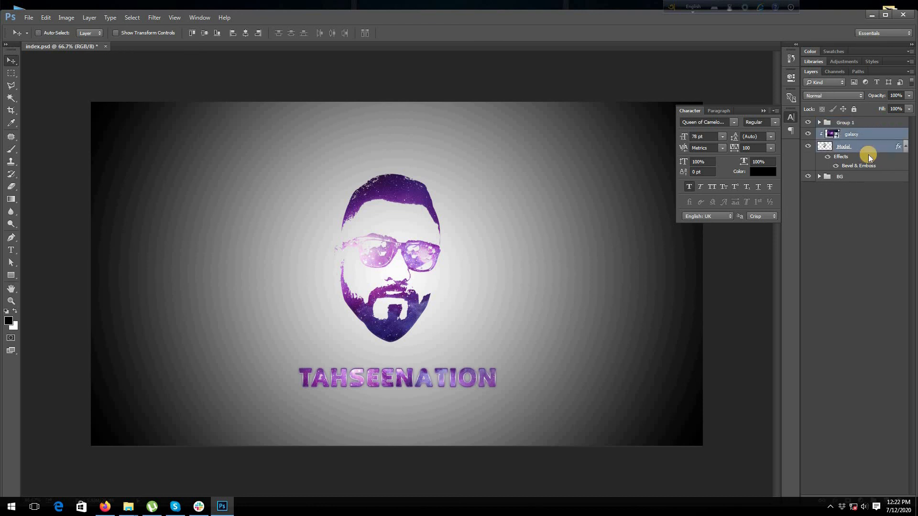
pyautogui.hotkey('ctrl', 'g')
# Step: Rename the group holding the text layers as Text and the group holding the face layers as Model
pyautogui.doubleClick(846, 123)
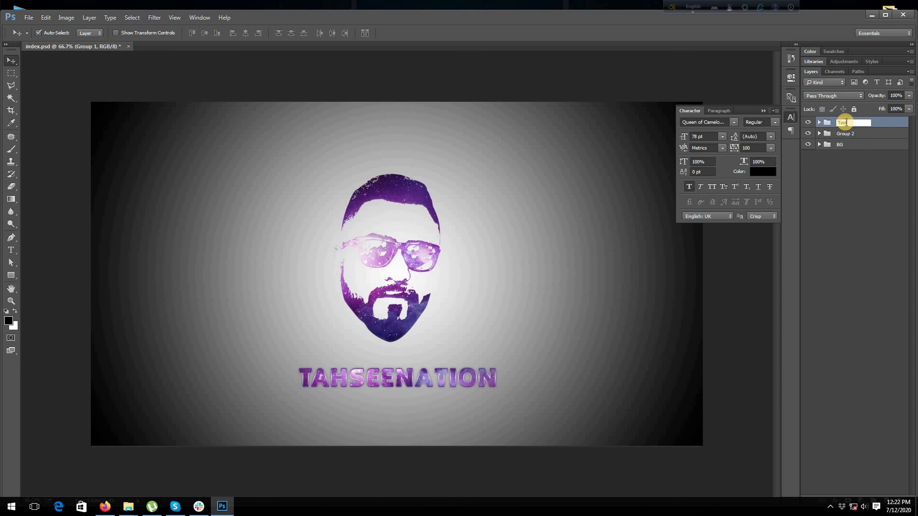
pyautogui.write('Text')
pyautogui.press('Return')
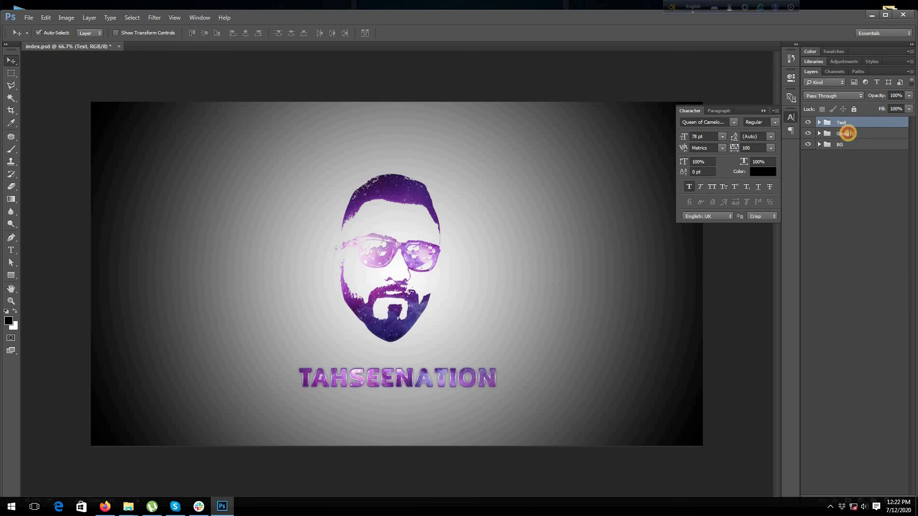
pyautogui.doubleClick(847, 133)
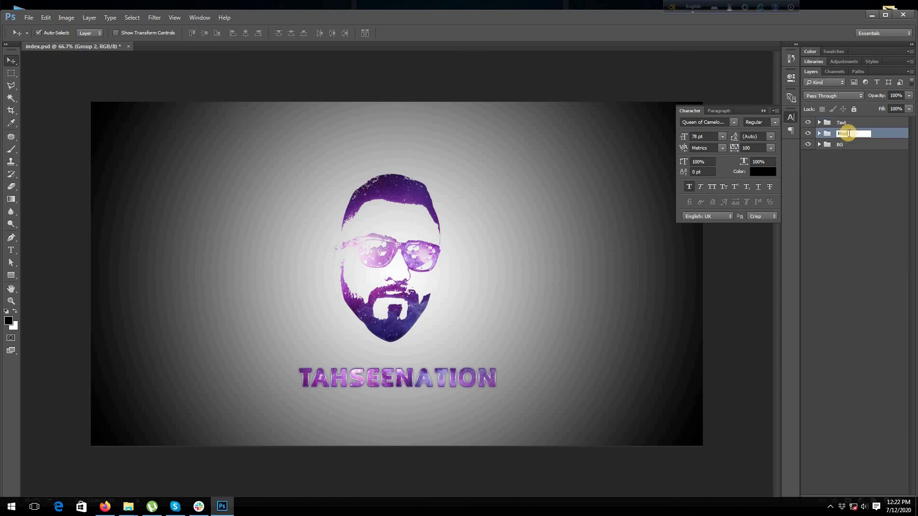
pyautogui.write('Model')
pyautogui.press('Return')
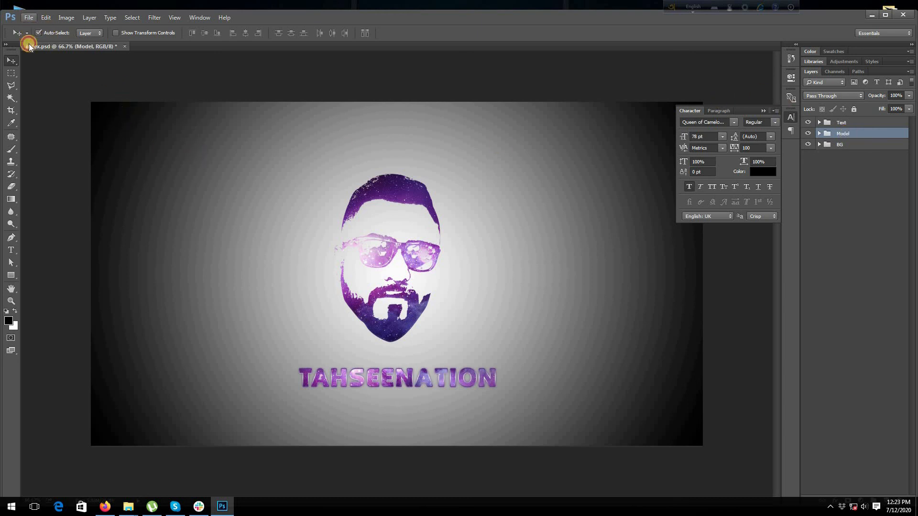
# Step: Save the document and display the finished logo full screen with all panels hidden
pyautogui.click(29, 17)
pyautogui.click(81, 115)
pyautogui.press('Tab')
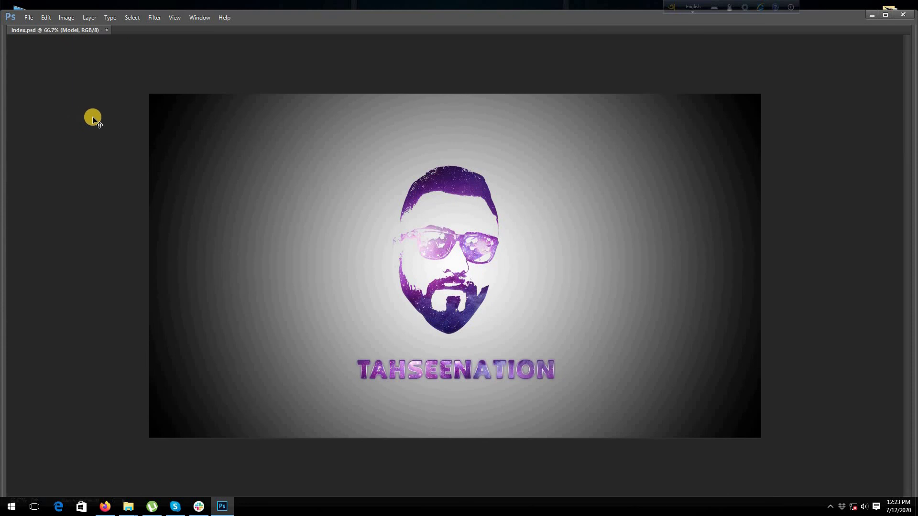
pyautogui.press('f')
pyautogui.press('f')
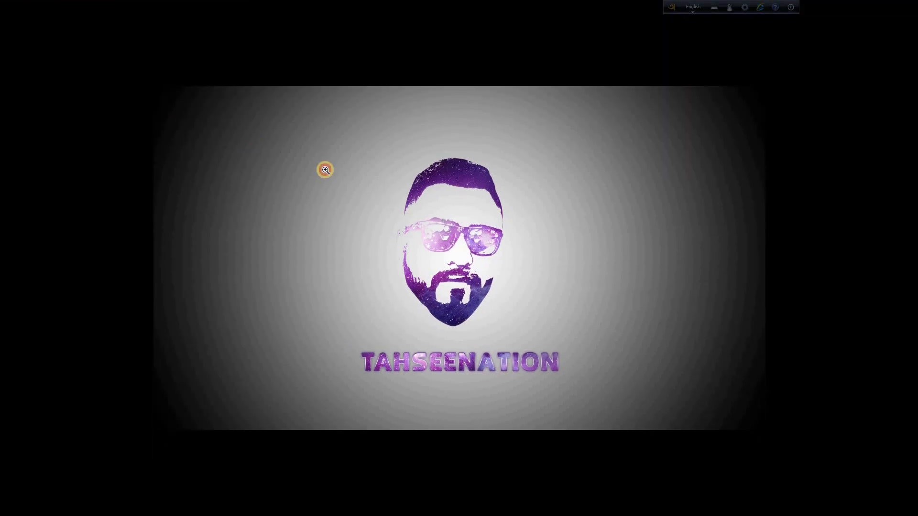
pyautogui.hotkey('ctrl', '+')
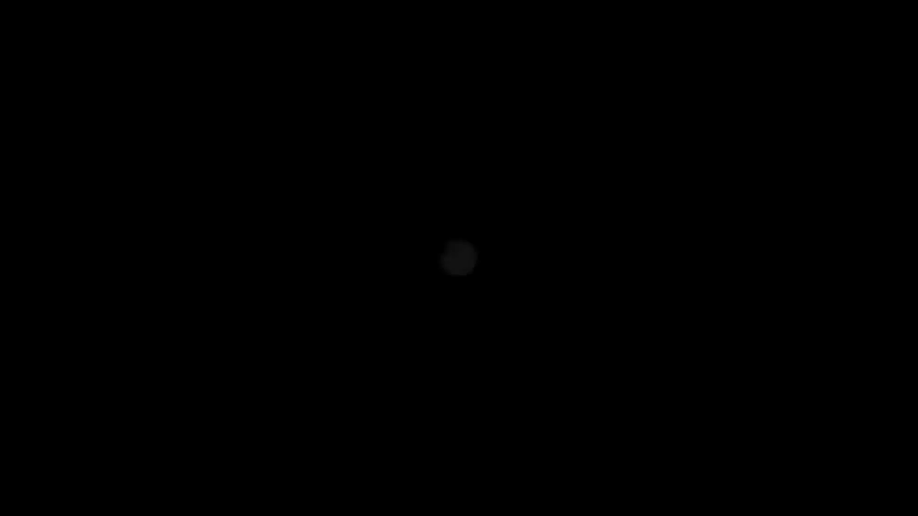